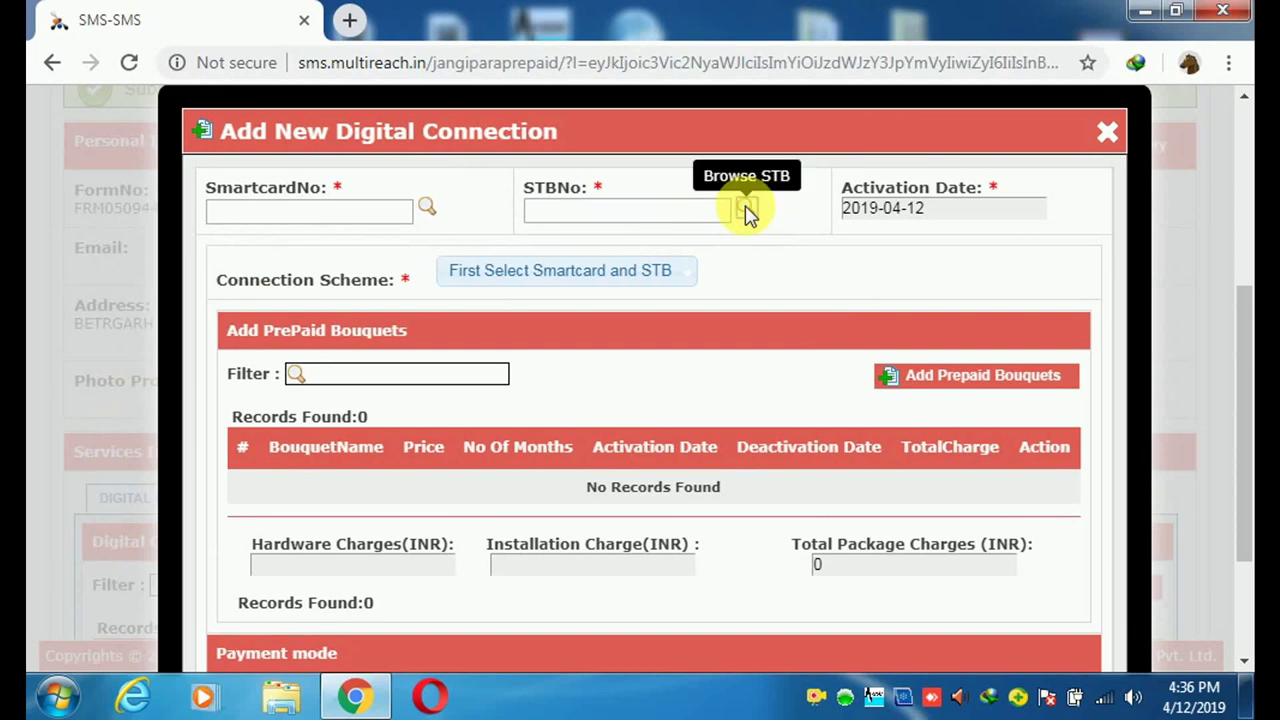
# - Bring up the STB–smartcard pairing list and page through its 24 Kingvon SD pairings
pyautogui.click(748, 210)
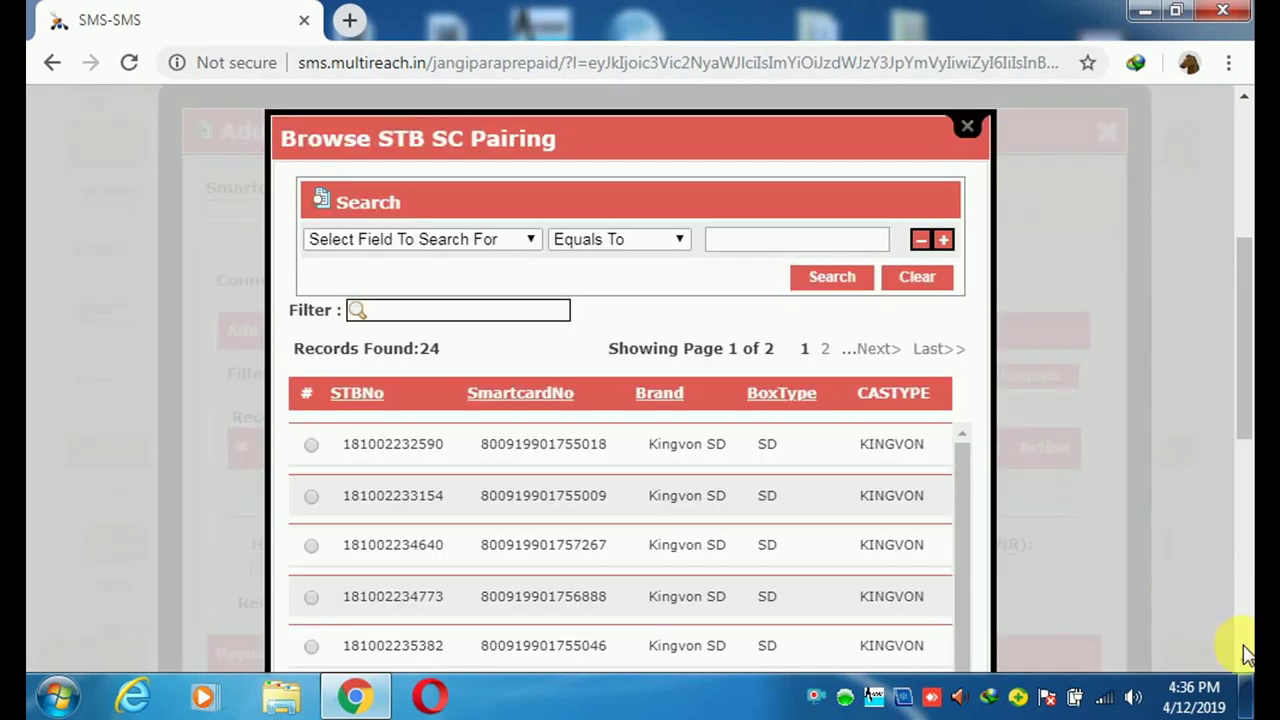
pyautogui.click(1245, 664)
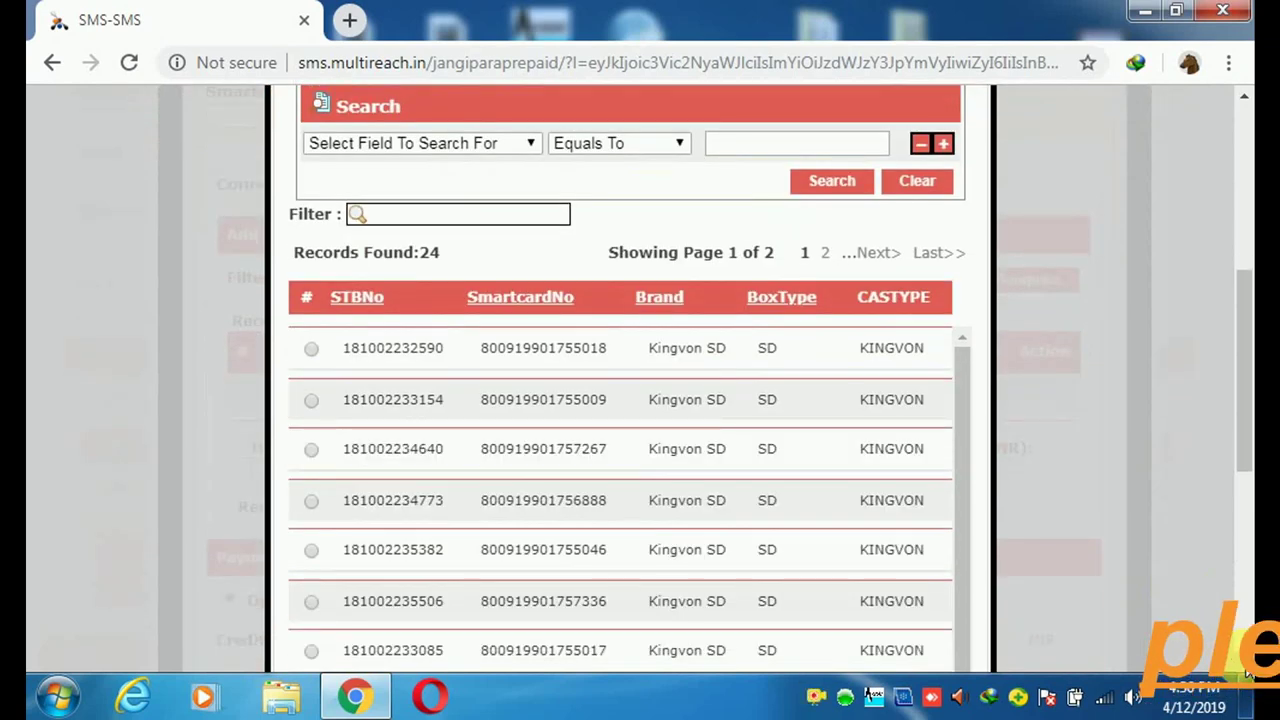
pyautogui.click(1245, 664)
pyautogui.click(1245, 664)
pyautogui.click(1245, 664)
pyautogui.click(1245, 664)
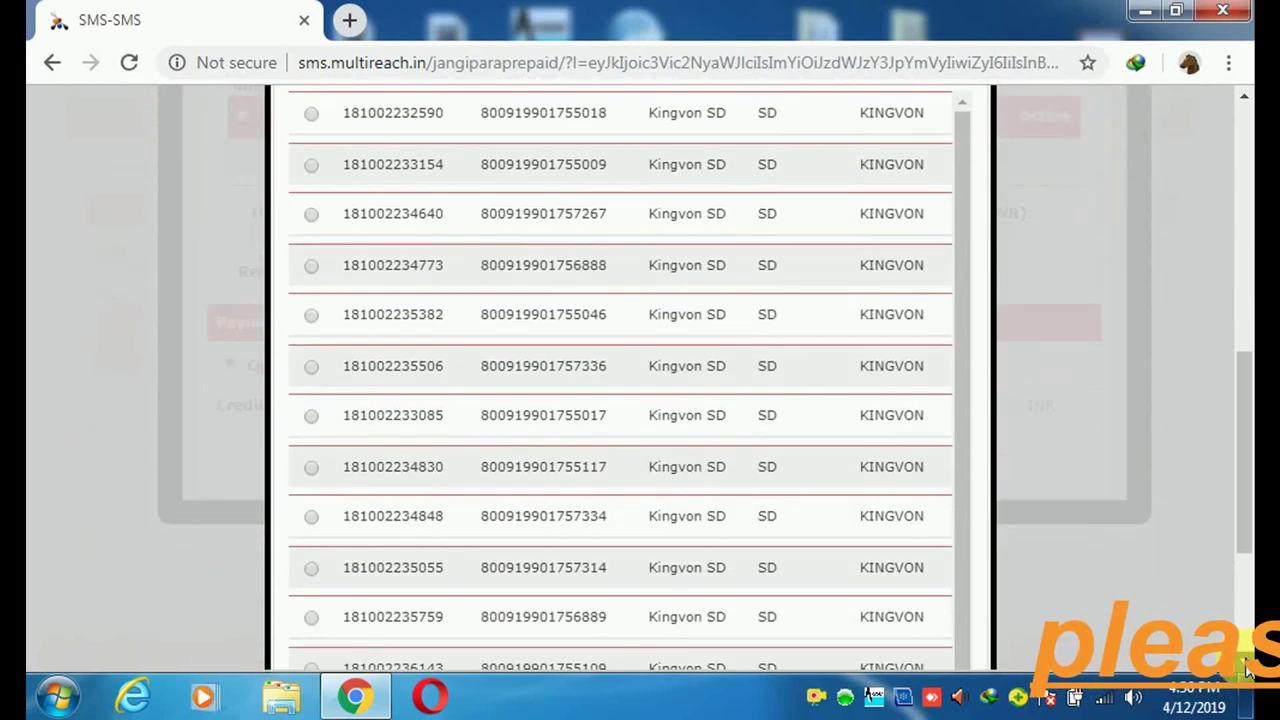
pyautogui.click(1245, 664)
pyautogui.click(1245, 664)
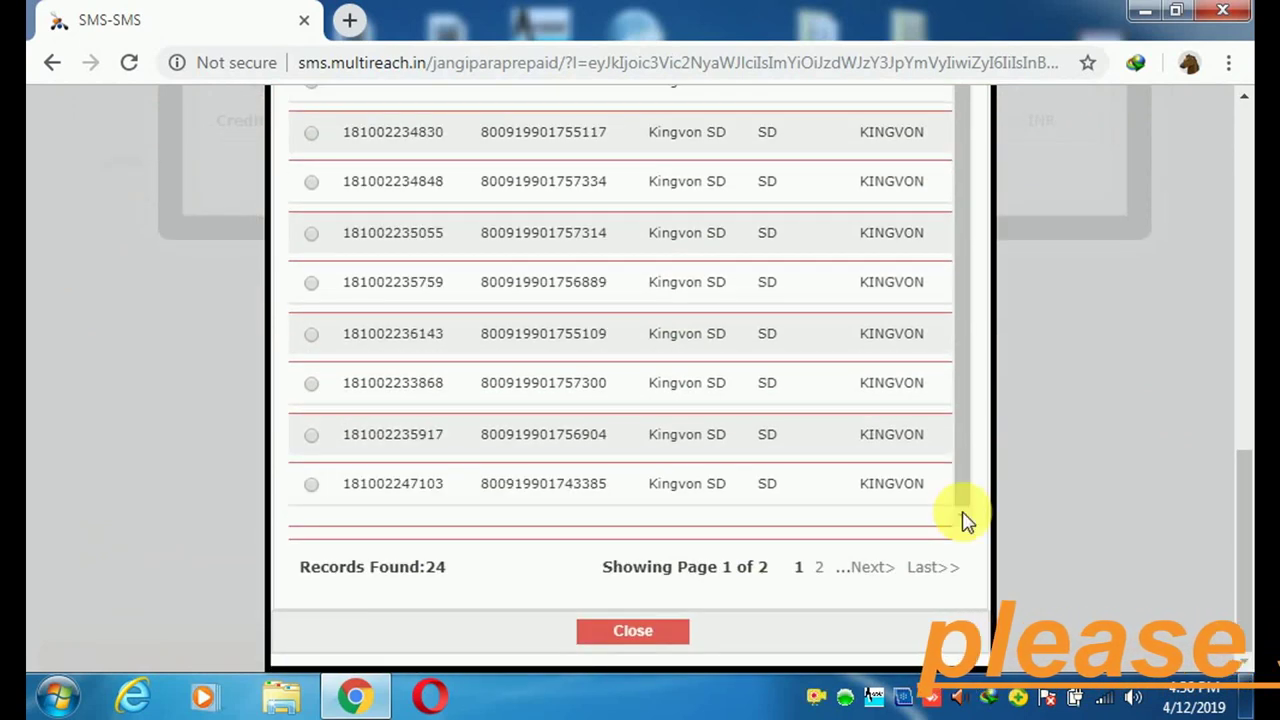
pyautogui.scroll(2, 962, 520)
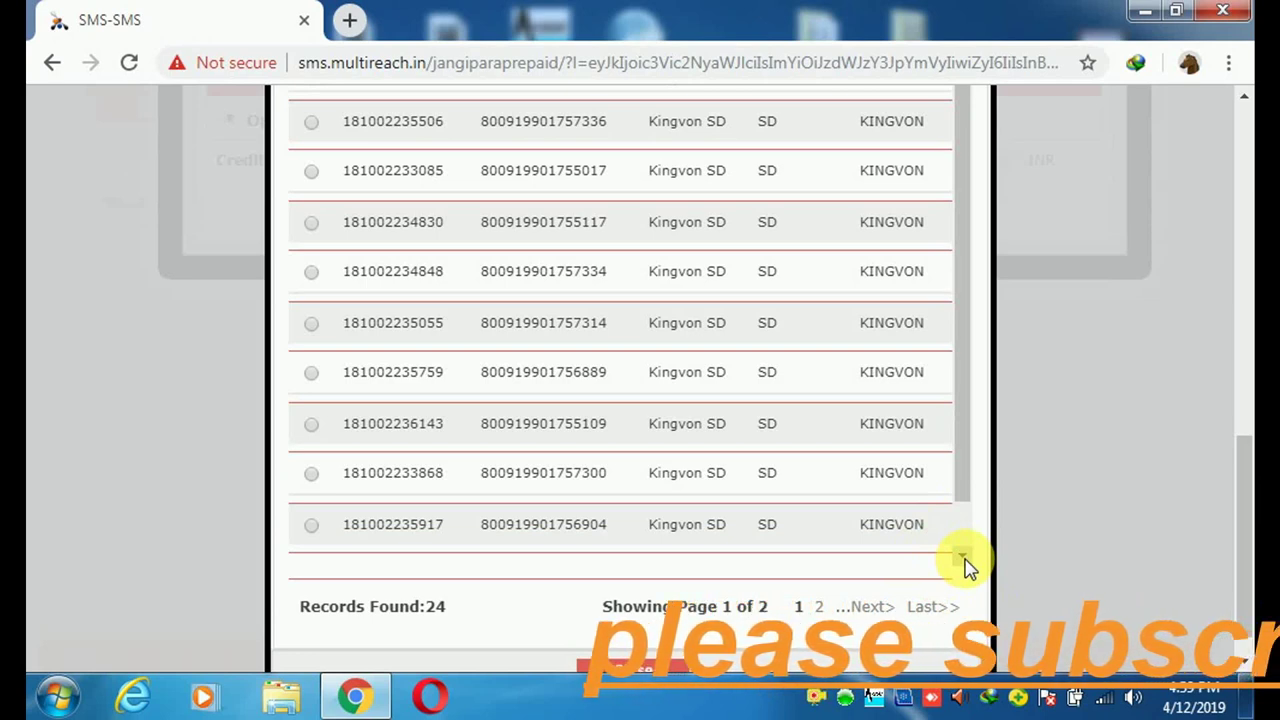
pyautogui.click(963, 557)
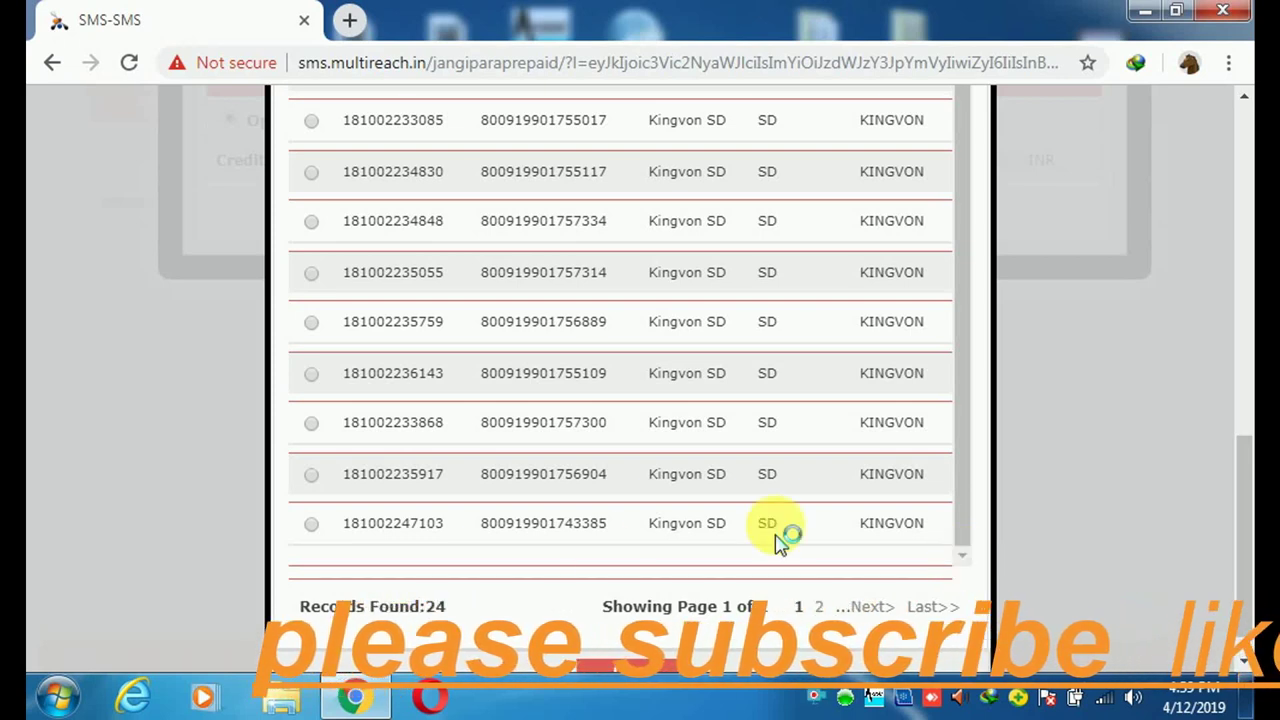
pyautogui.click(360, 480)
pyautogui.click(314, 532)
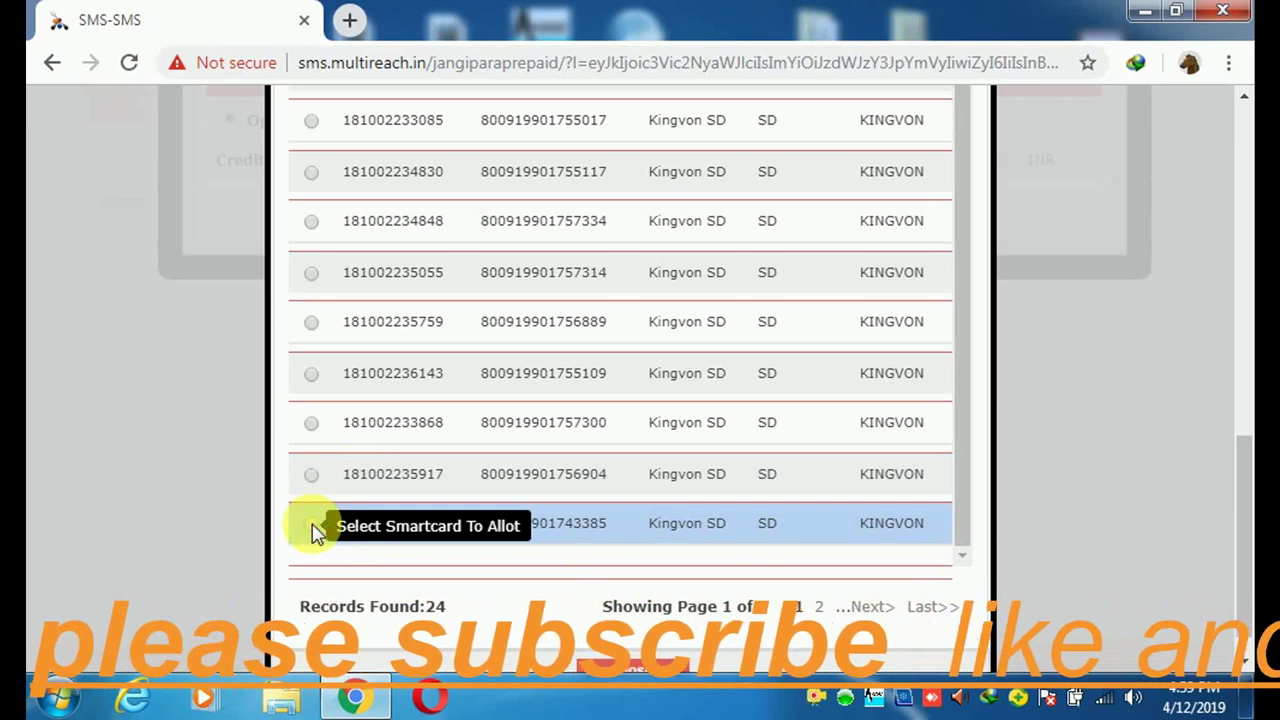
pyautogui.click(314, 530)
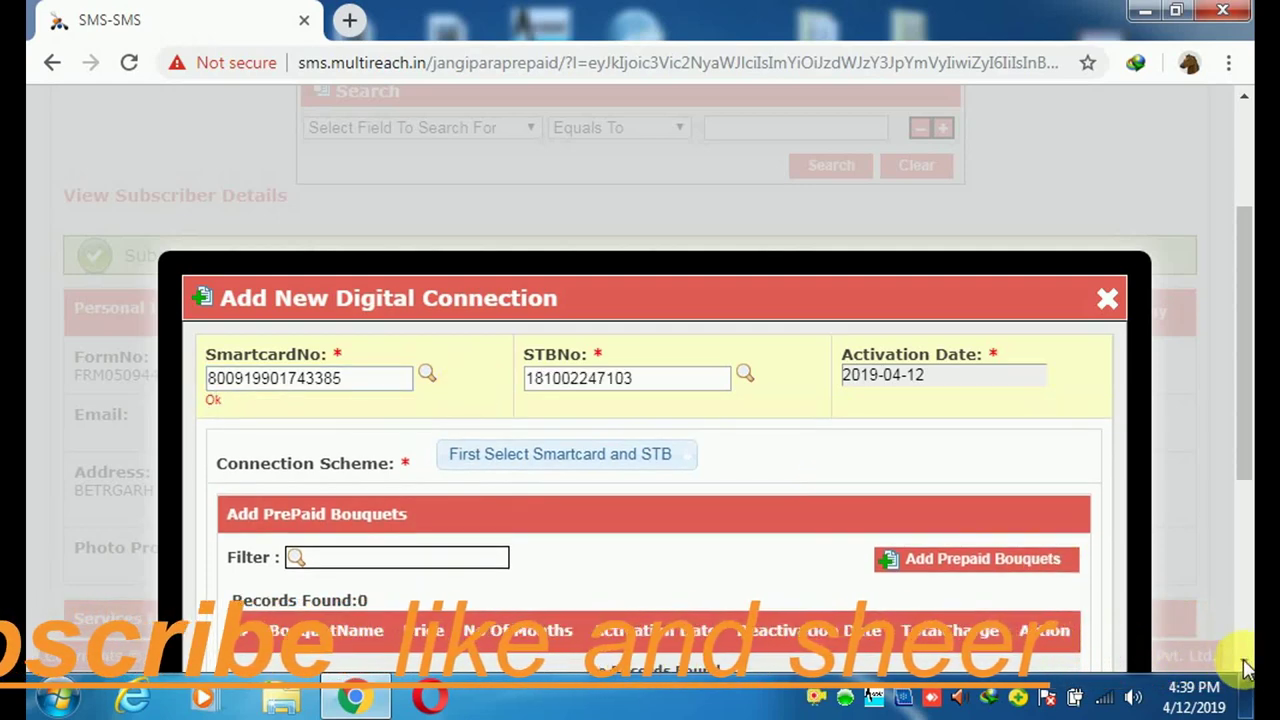
# - Switch the connection scheme to PREPAID and bring up the 203-bouquet prepaid list
pyautogui.scroll(-4, 1244, 662)
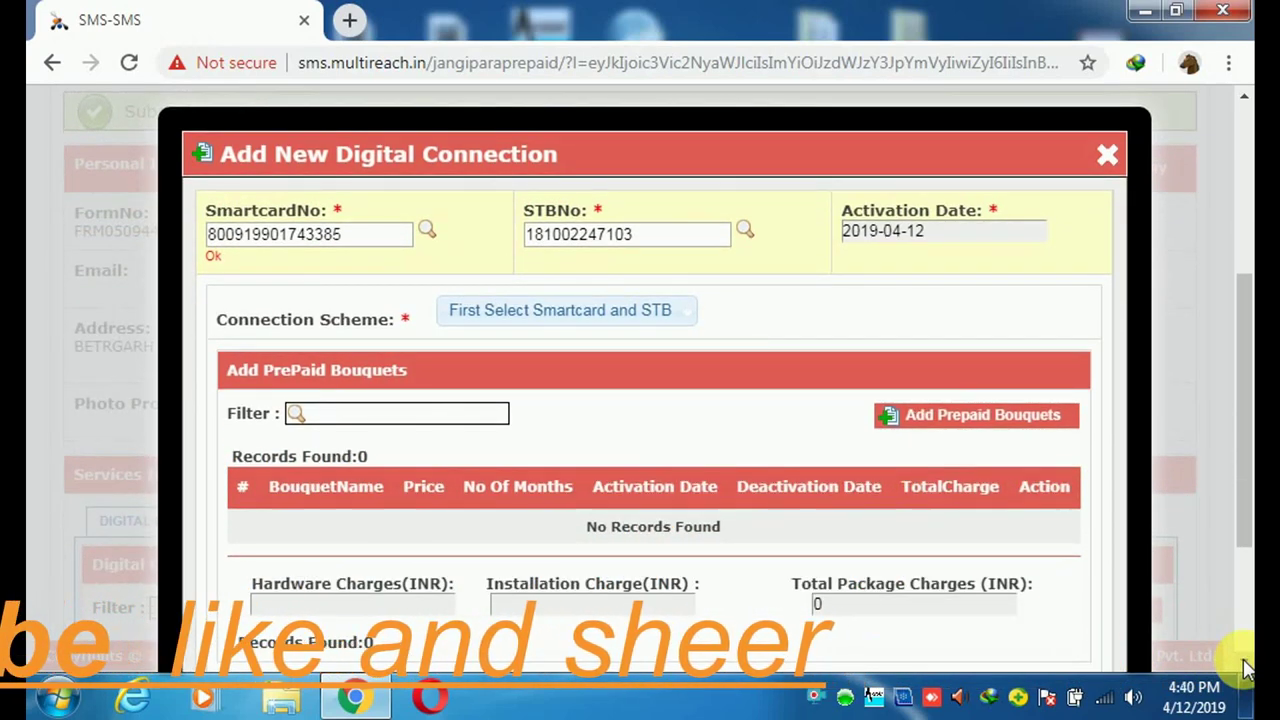
pyautogui.scroll(-1, 1246, 664)
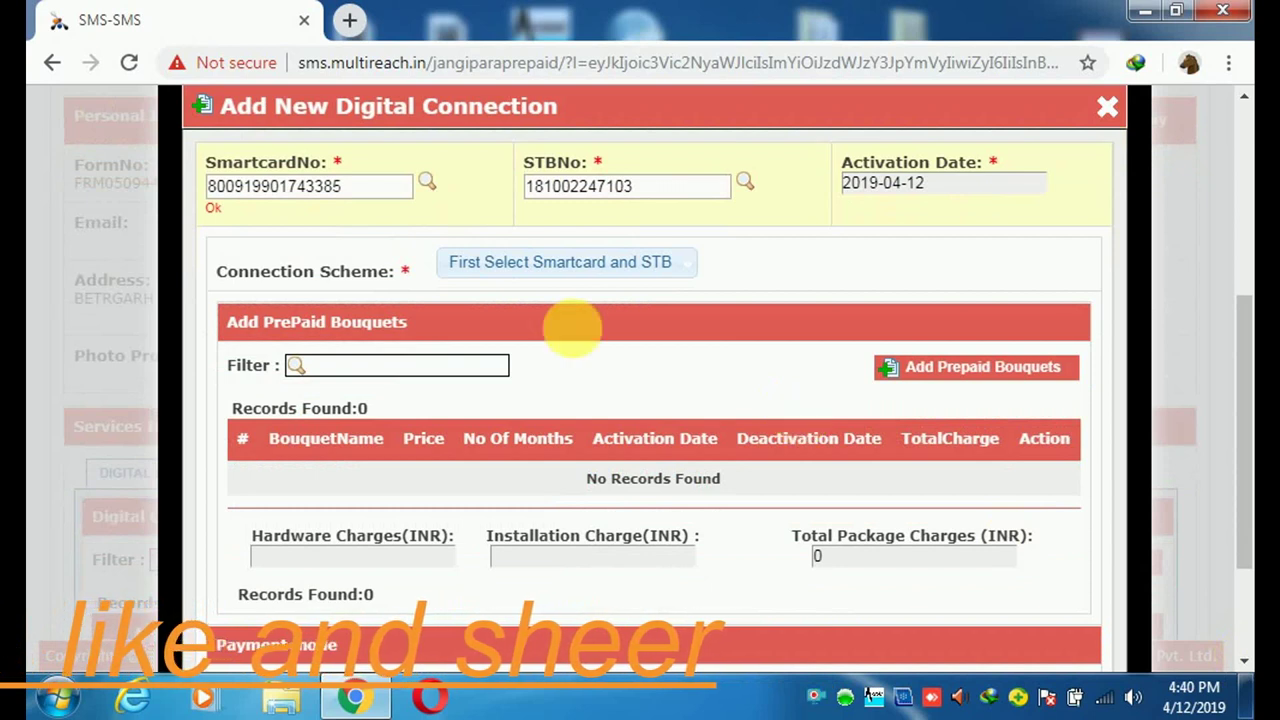
pyautogui.click(560, 272)
pyautogui.click(560, 300)
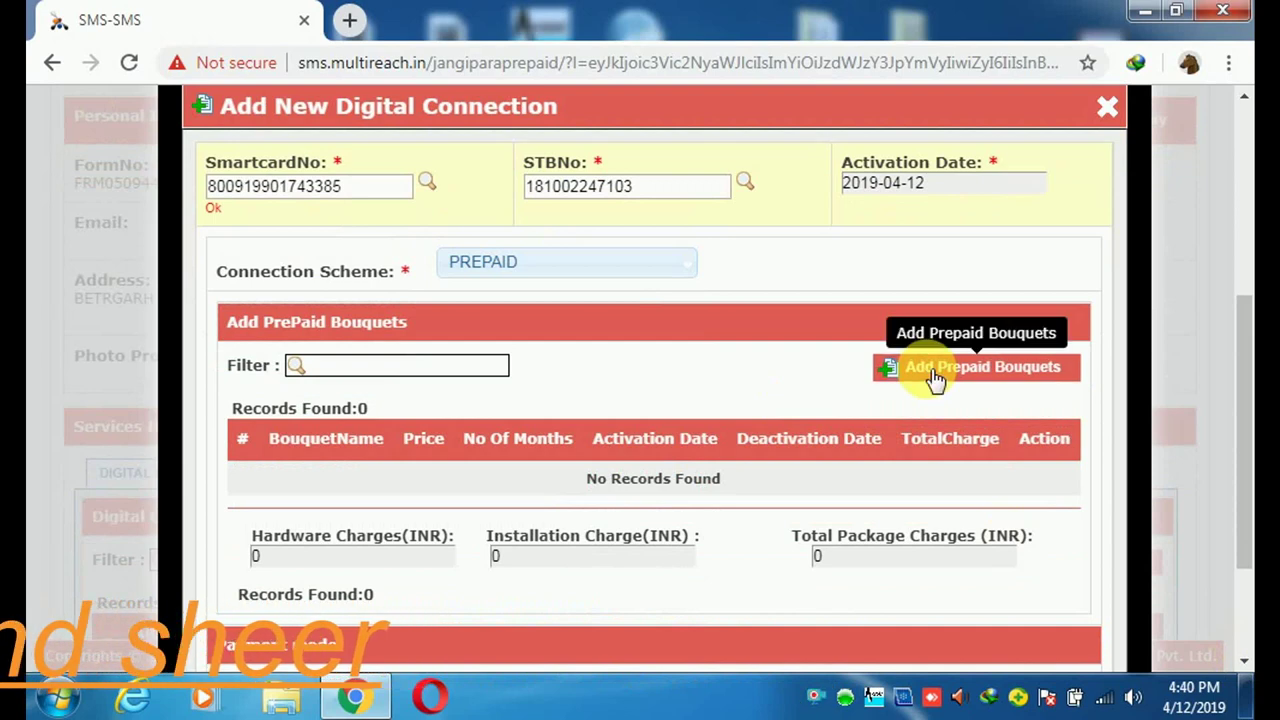
pyautogui.click(933, 374)
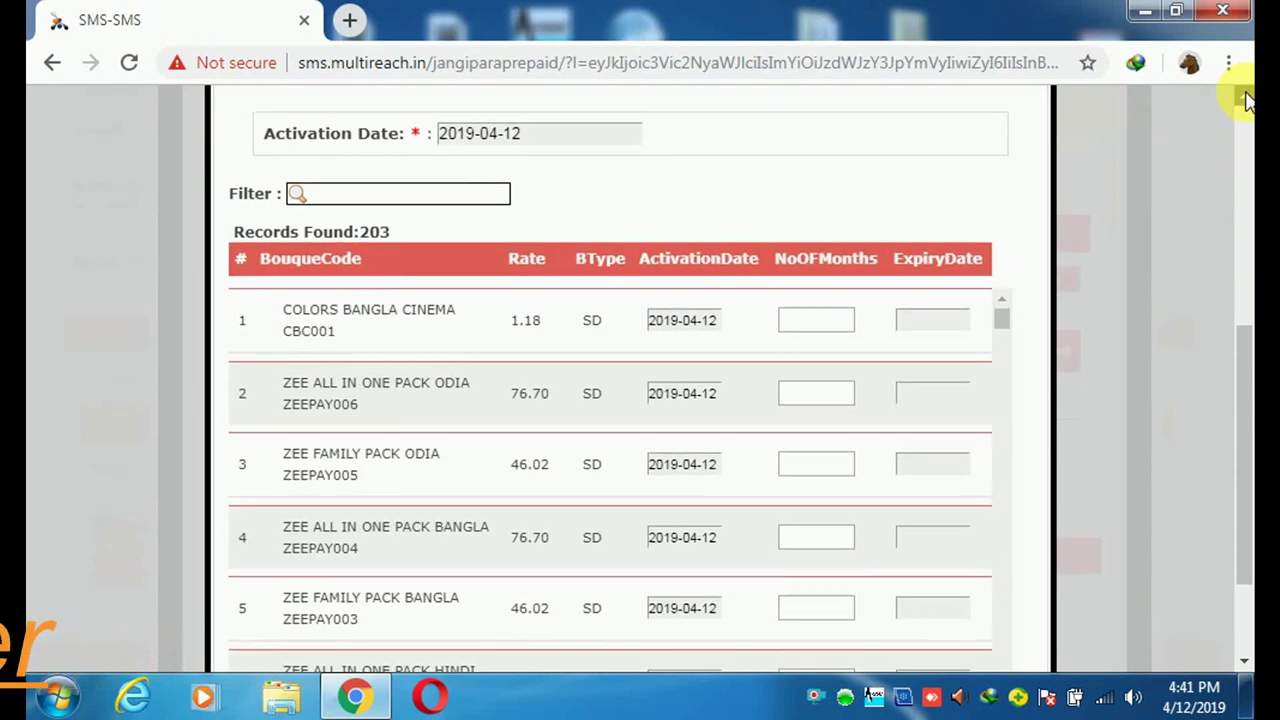
# - Filter the prepaid bouquet list by 'fta'
pyautogui.scroll(3, 1248, 100)
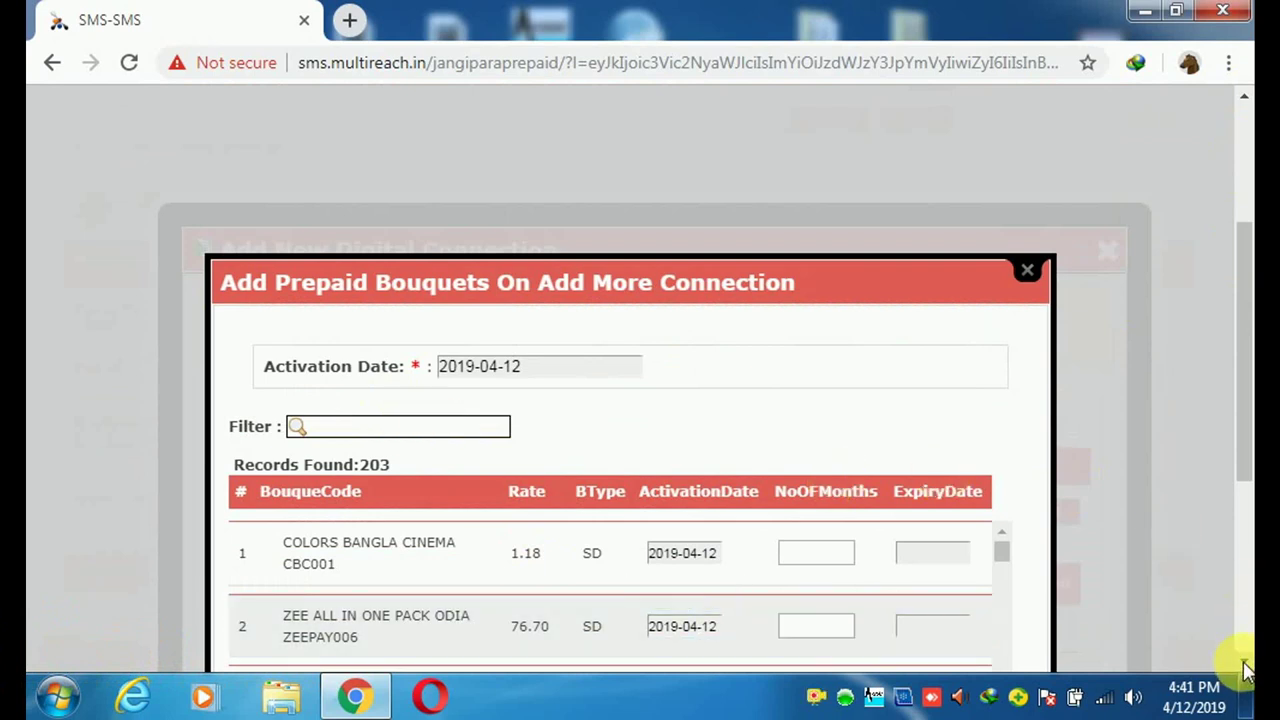
pyautogui.write('f')
pyautogui.scroll(-2, 563, 434)
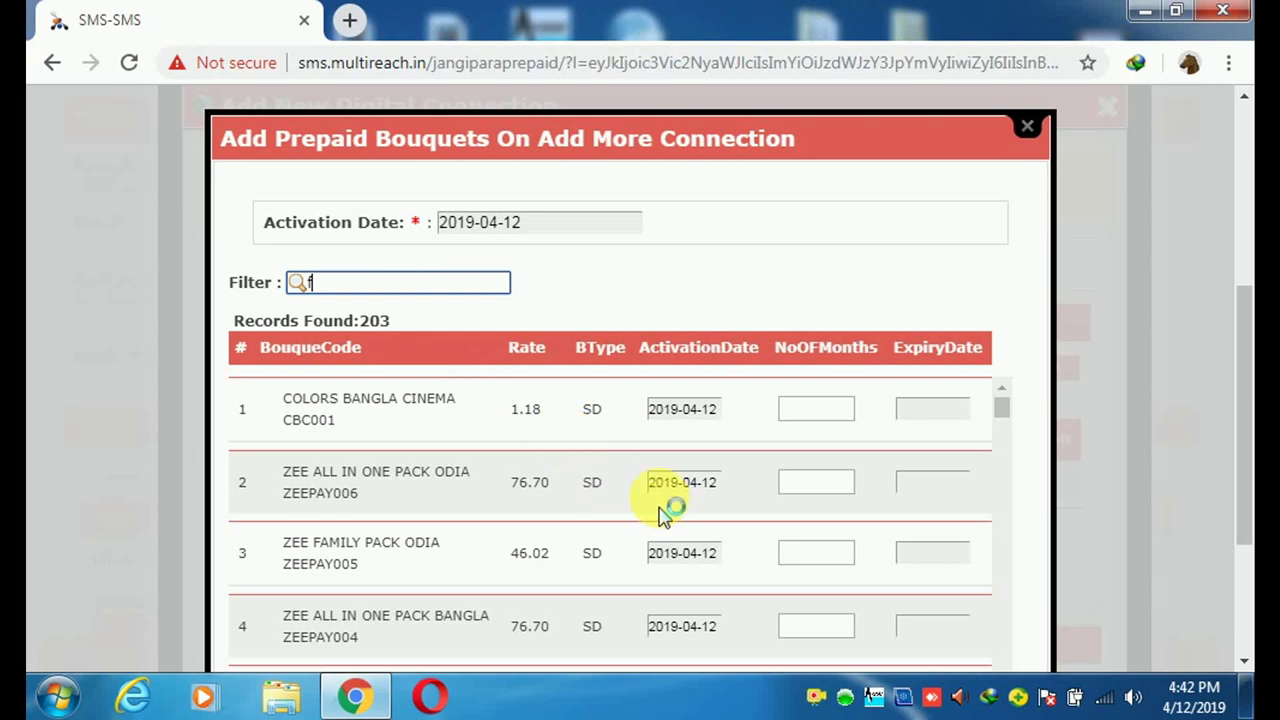
pyautogui.write('ta')
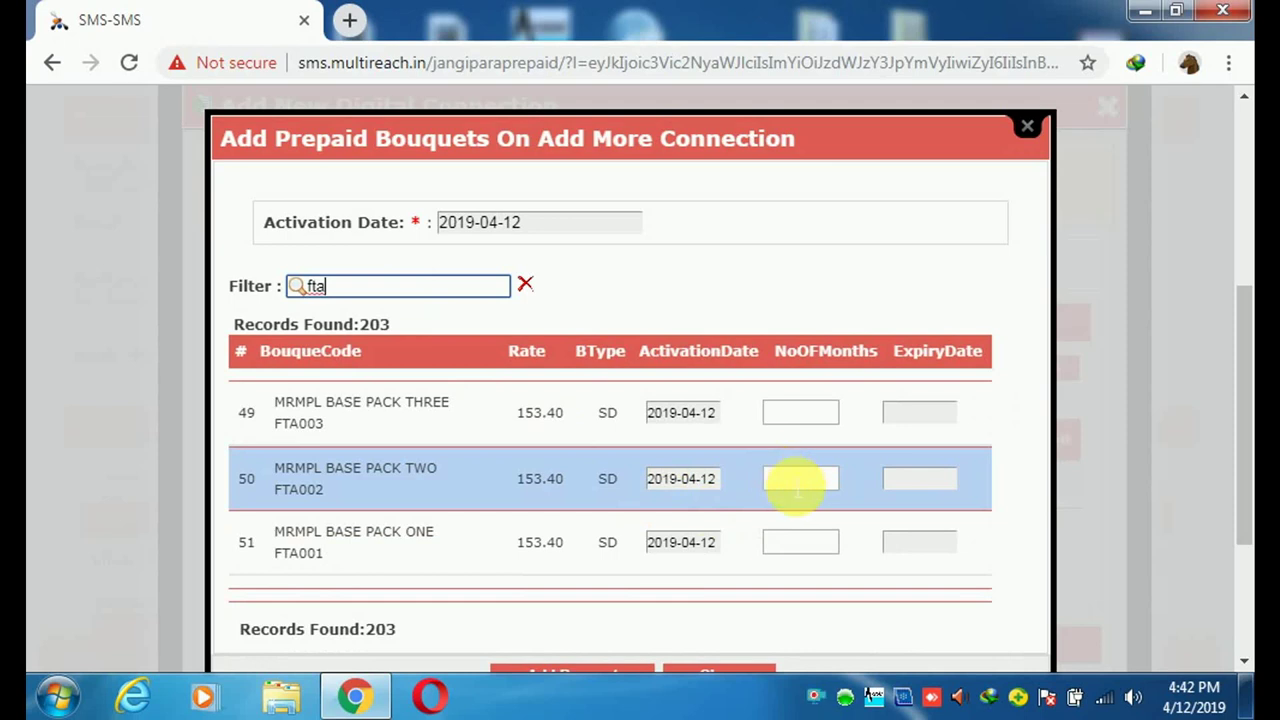
# - Give MRMPL BASE PACK TWO (FTA002) 1 month, expiring 2019-05-12, and add it
pyautogui.click(797, 486)
pyautogui.write('1')
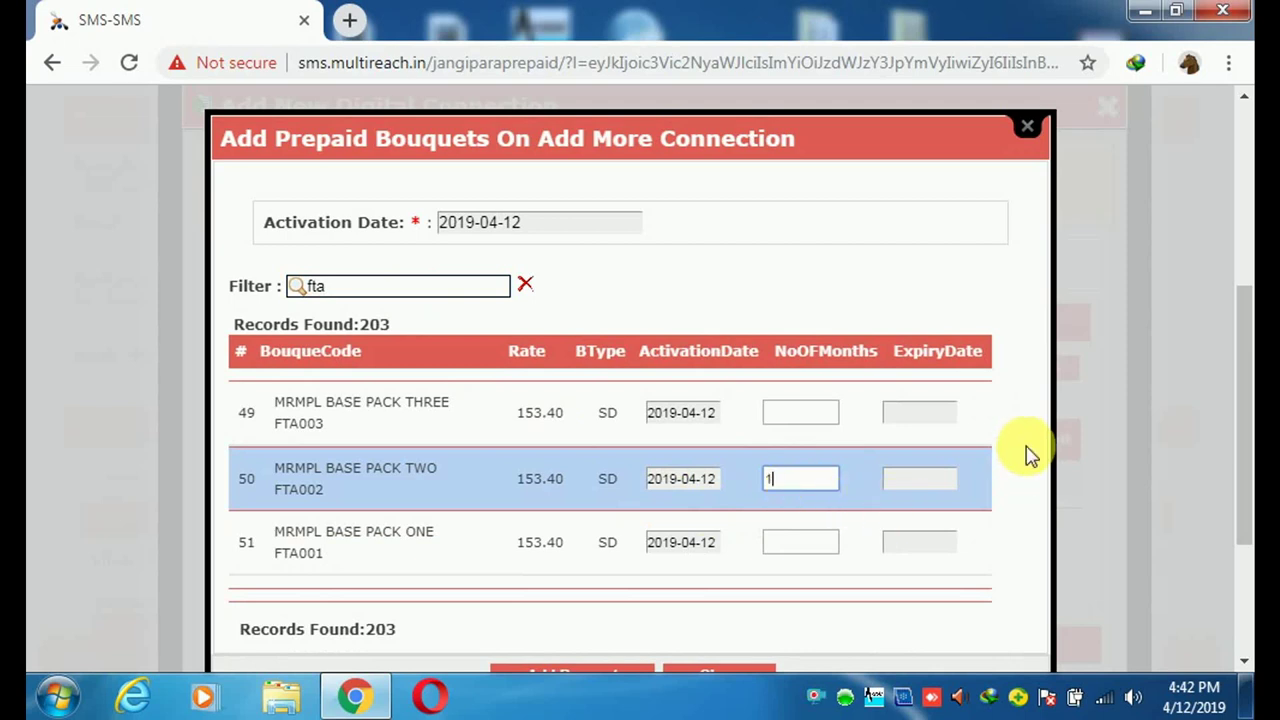
pyautogui.click(1031, 455)
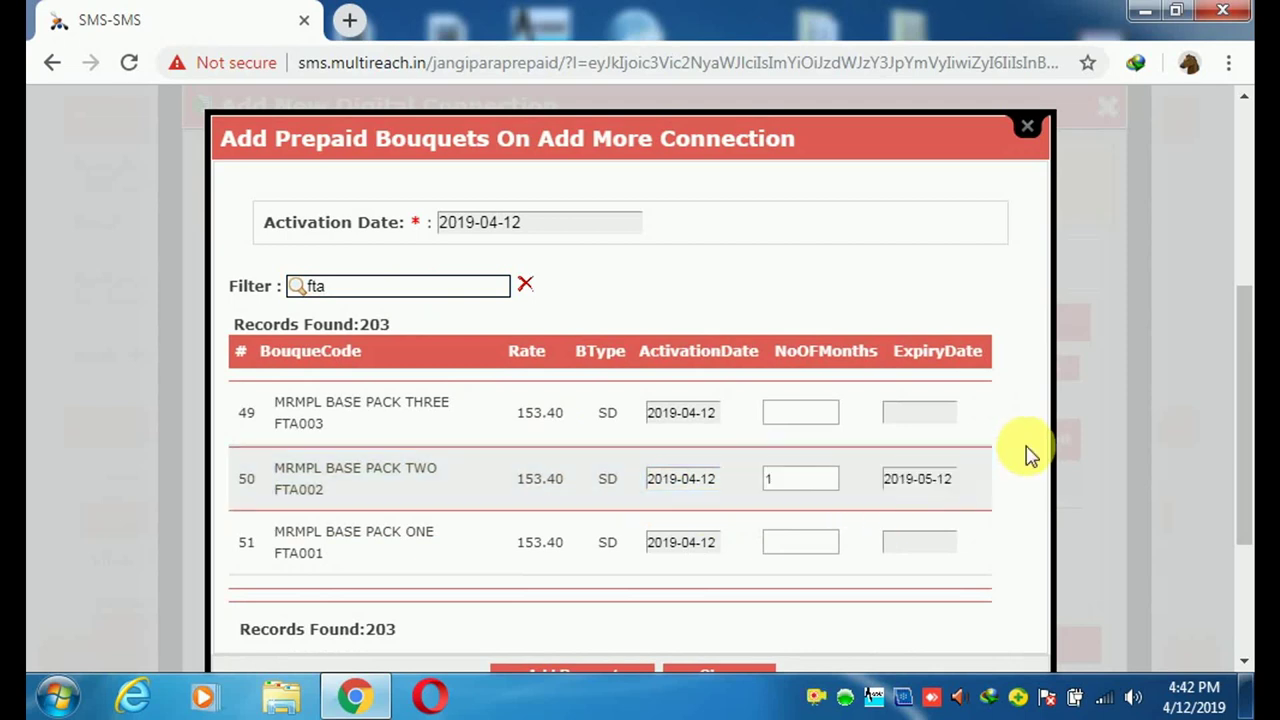
pyautogui.click(1246, 664)
pyautogui.click(1246, 664)
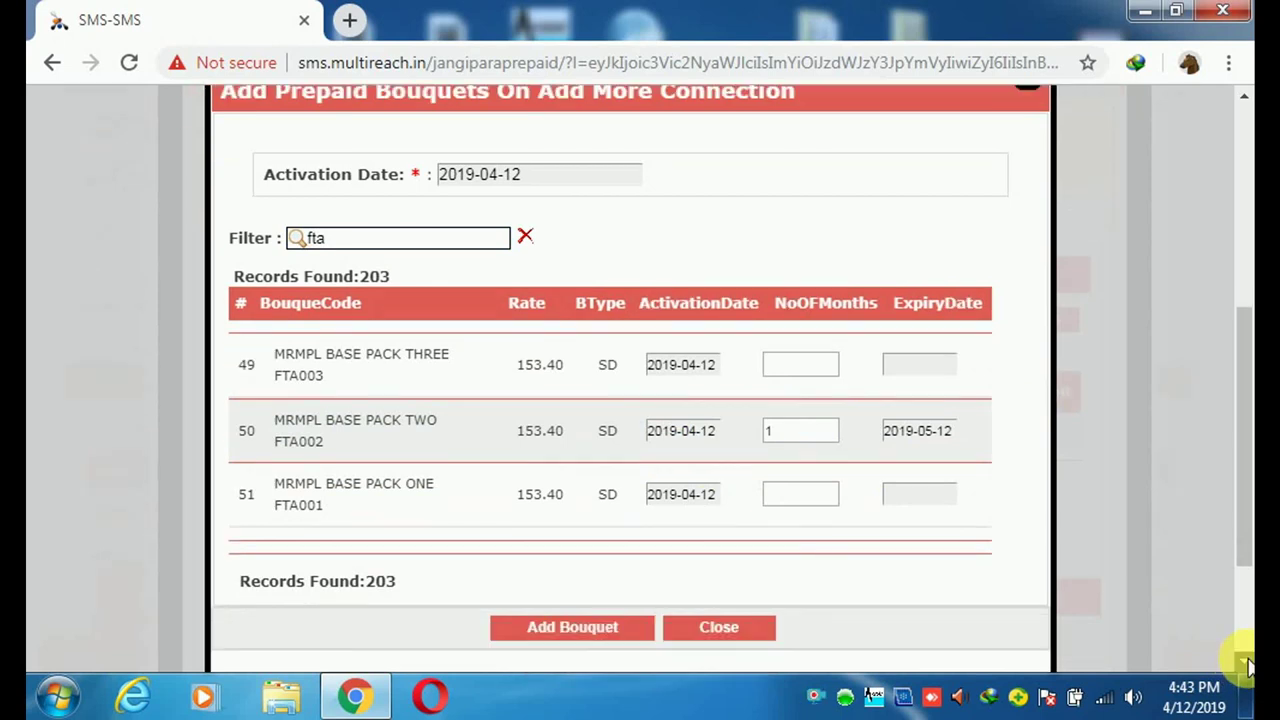
pyautogui.scroll(-2, 620, 648)
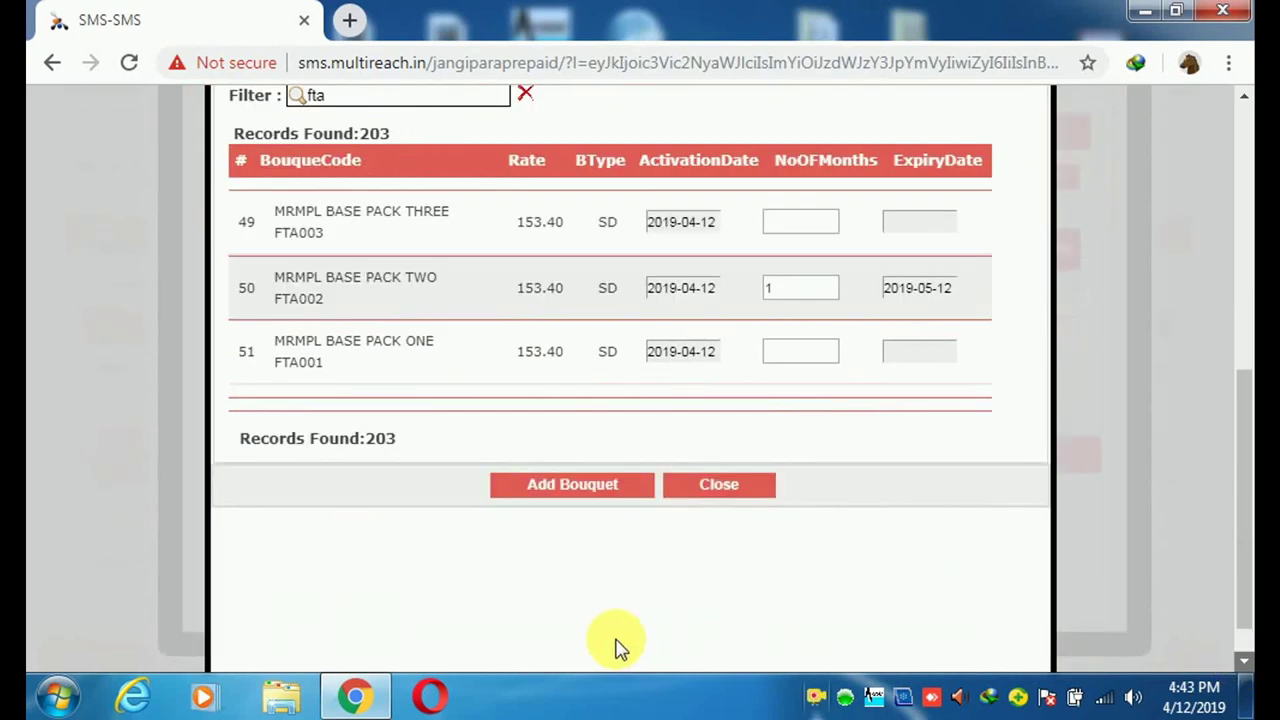
pyautogui.scroll(-1, 578, 495)
pyautogui.click(572, 437)
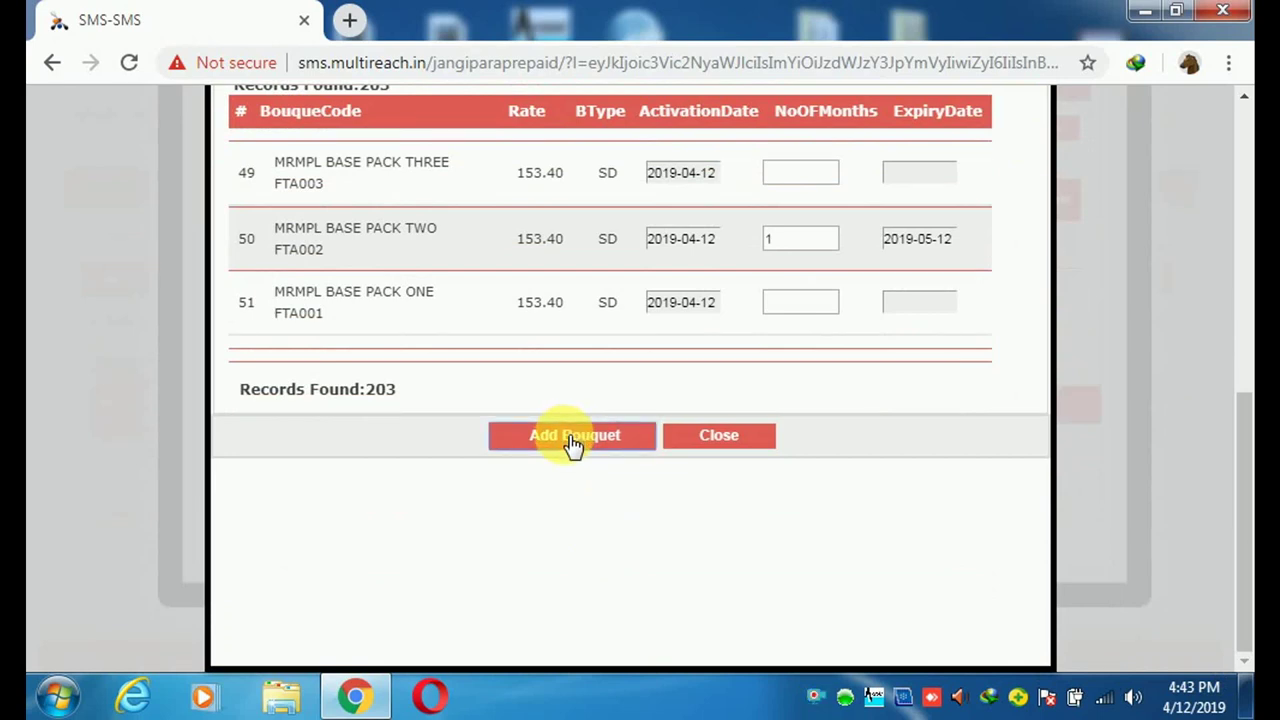
# - Attach MRMPL BASE PACK TWO for 1 month (153.4 INR) and save the prepaid connection
pyautogui.click(569, 450)
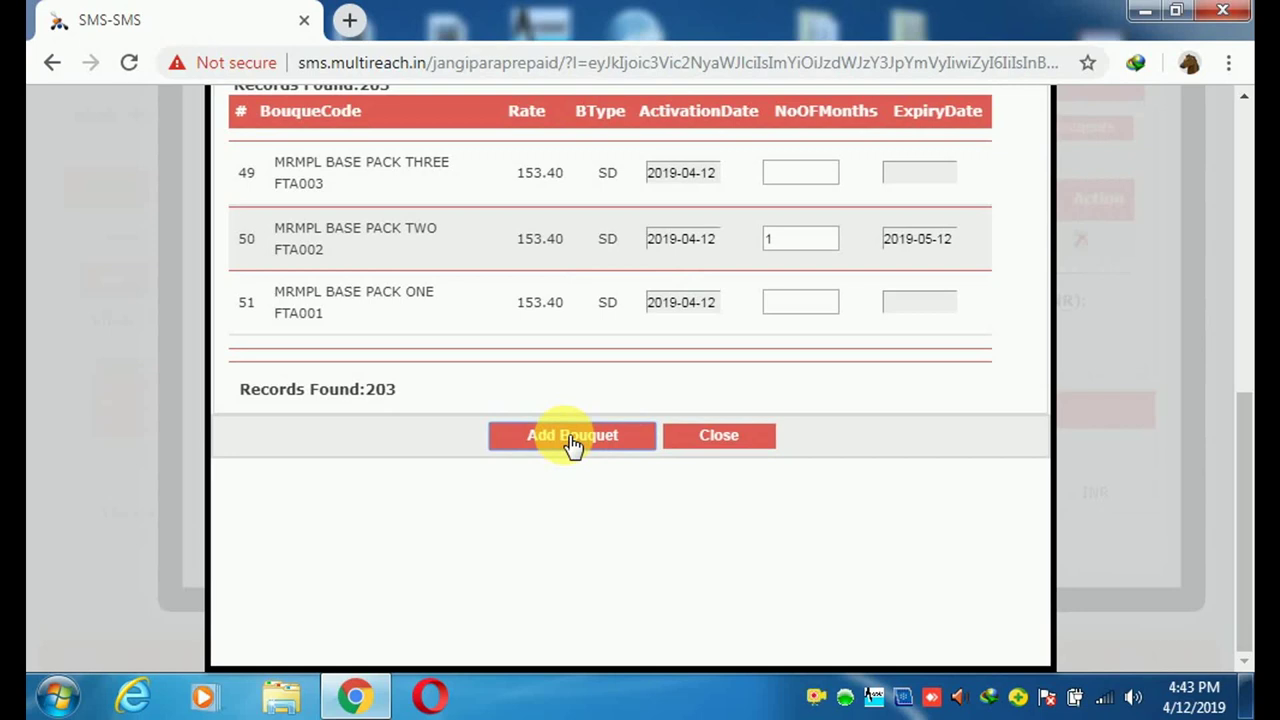
pyautogui.click(572, 440)
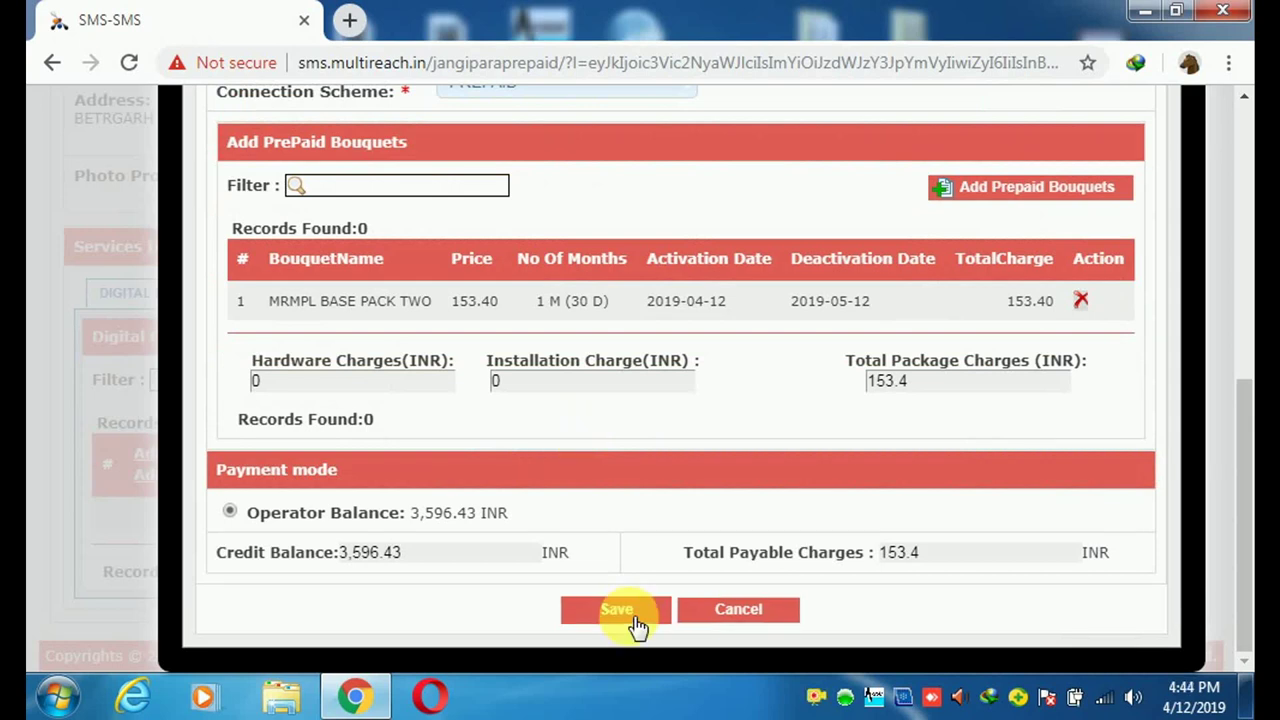
pyautogui.click(616, 612)
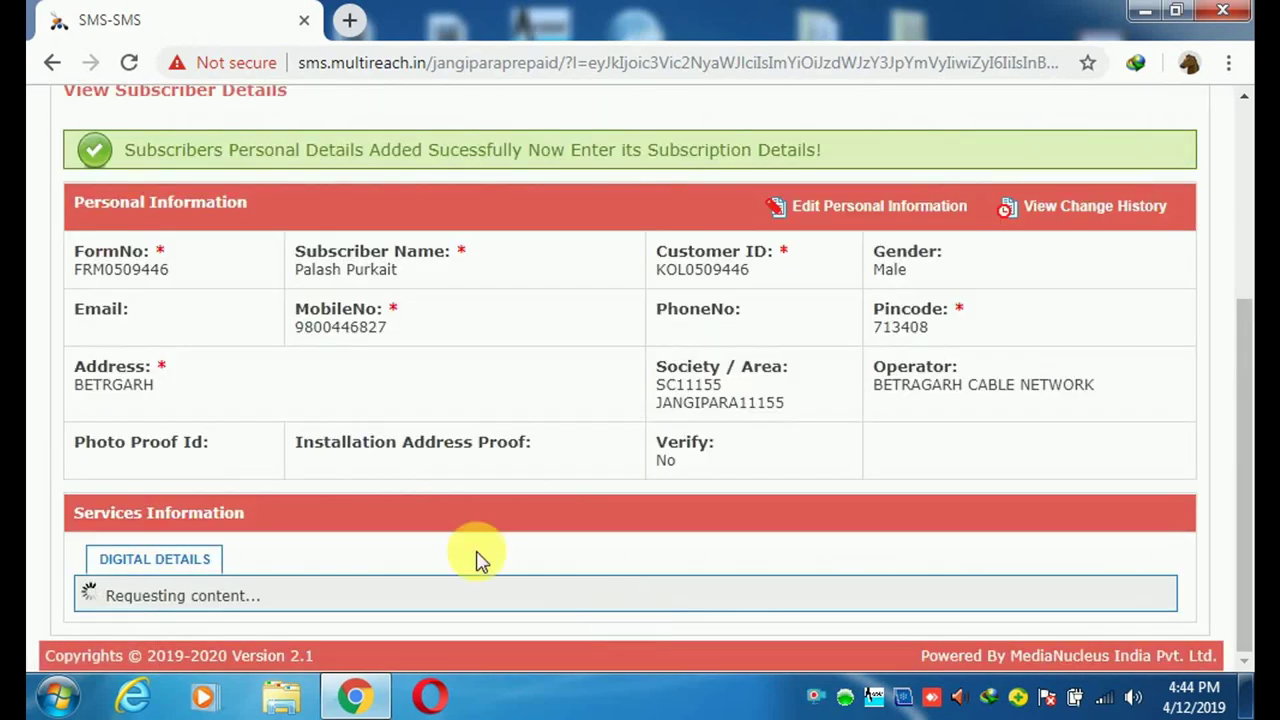
pyautogui.scroll(-3, 430, 260)
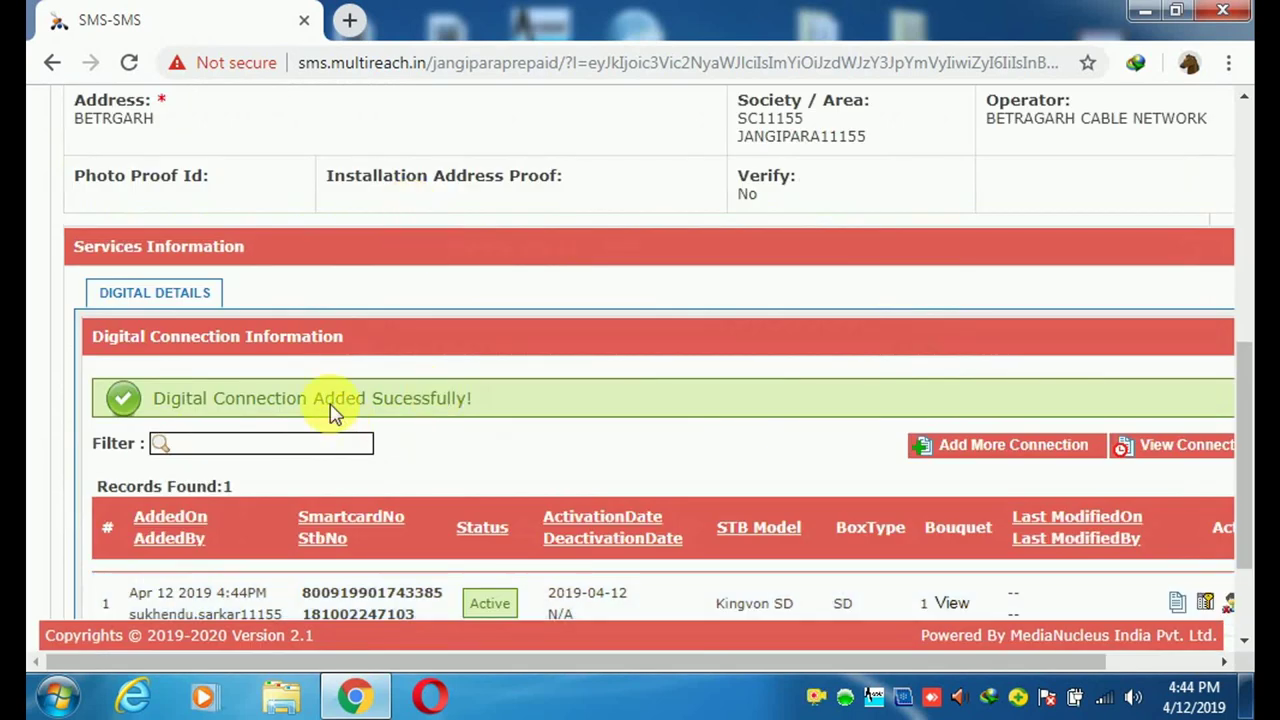
pyautogui.click(1245, 646)
pyautogui.click(1245, 646)
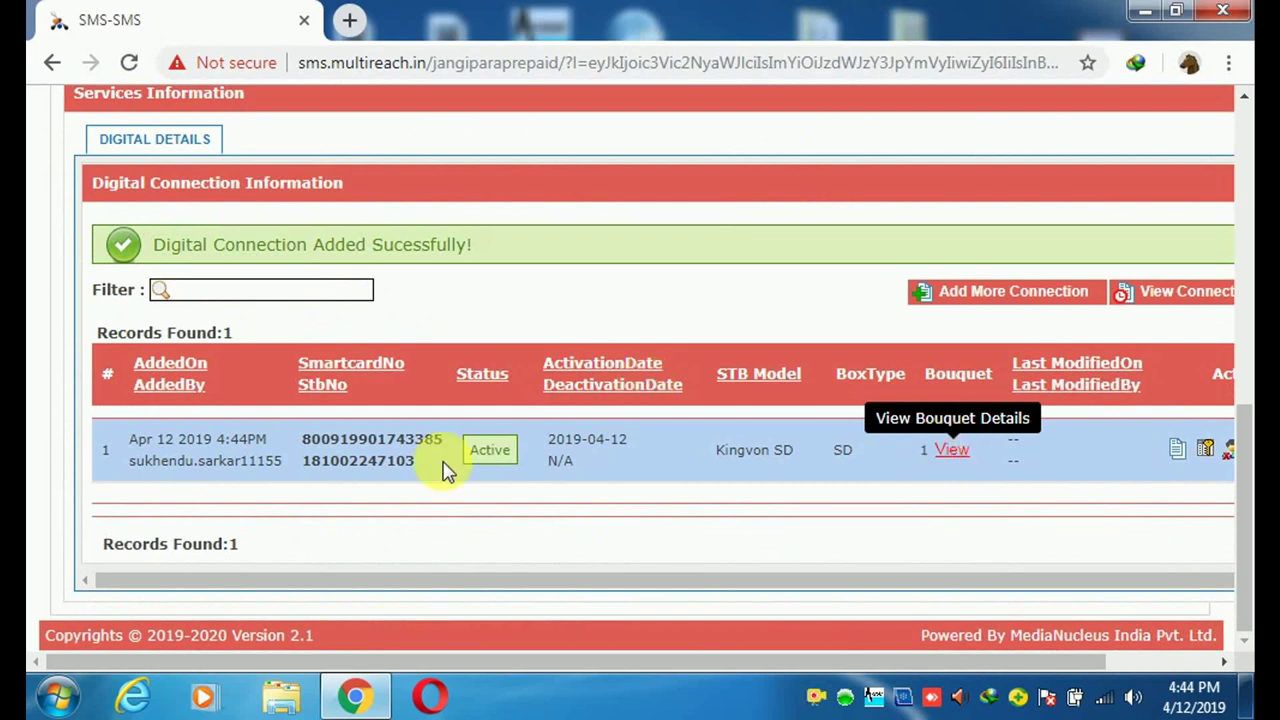
pyautogui.scroll(10, 400, 477)
pyautogui.moveTo(367, 272)
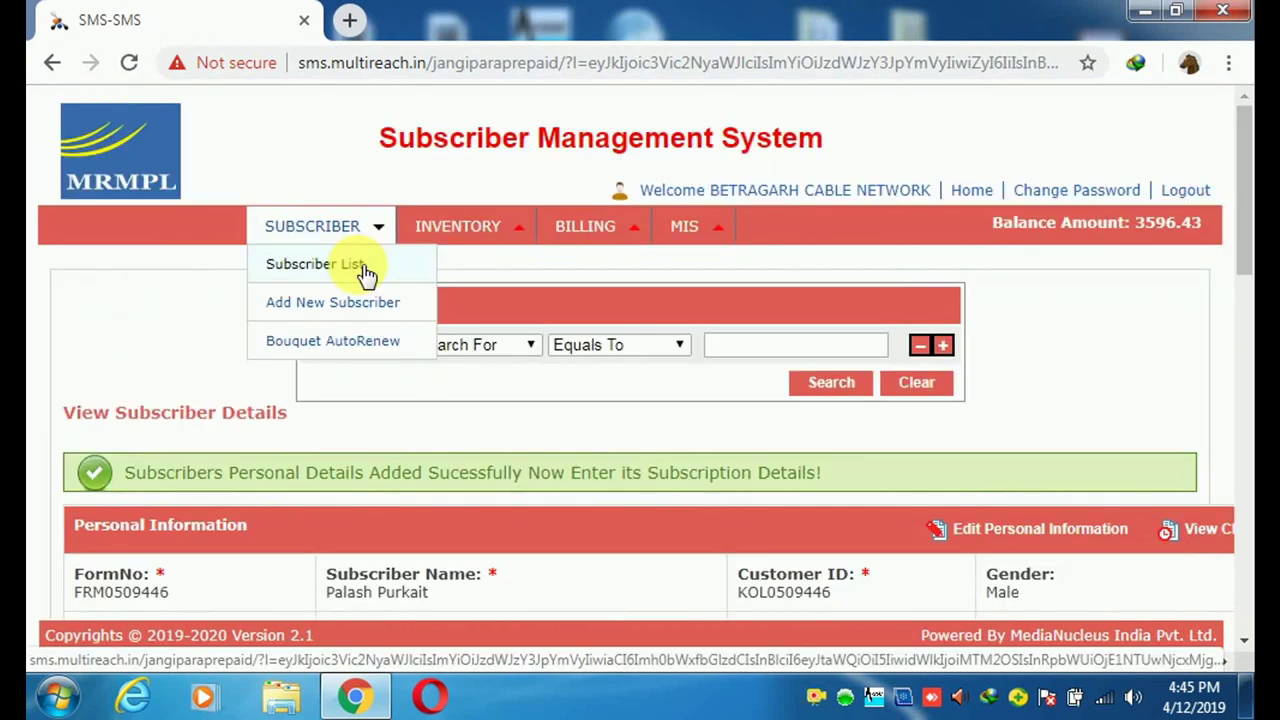
pyautogui.click(367, 272)
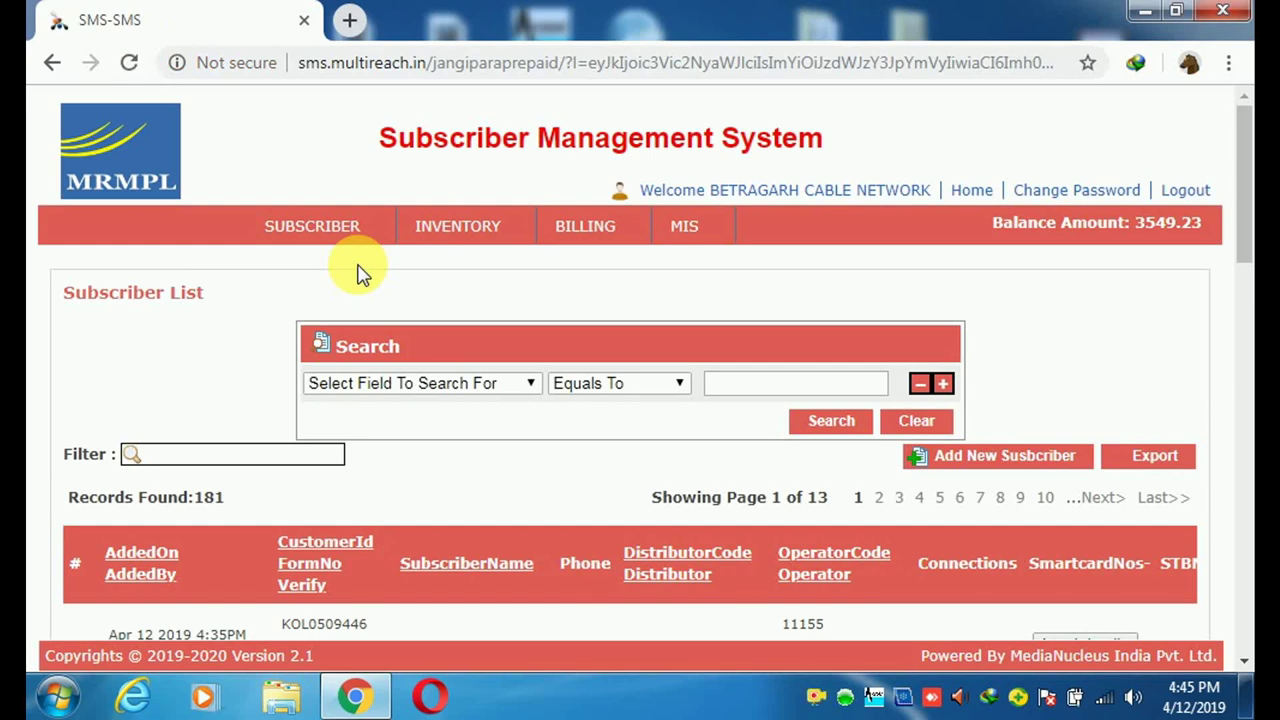
pyautogui.click(532, 385)
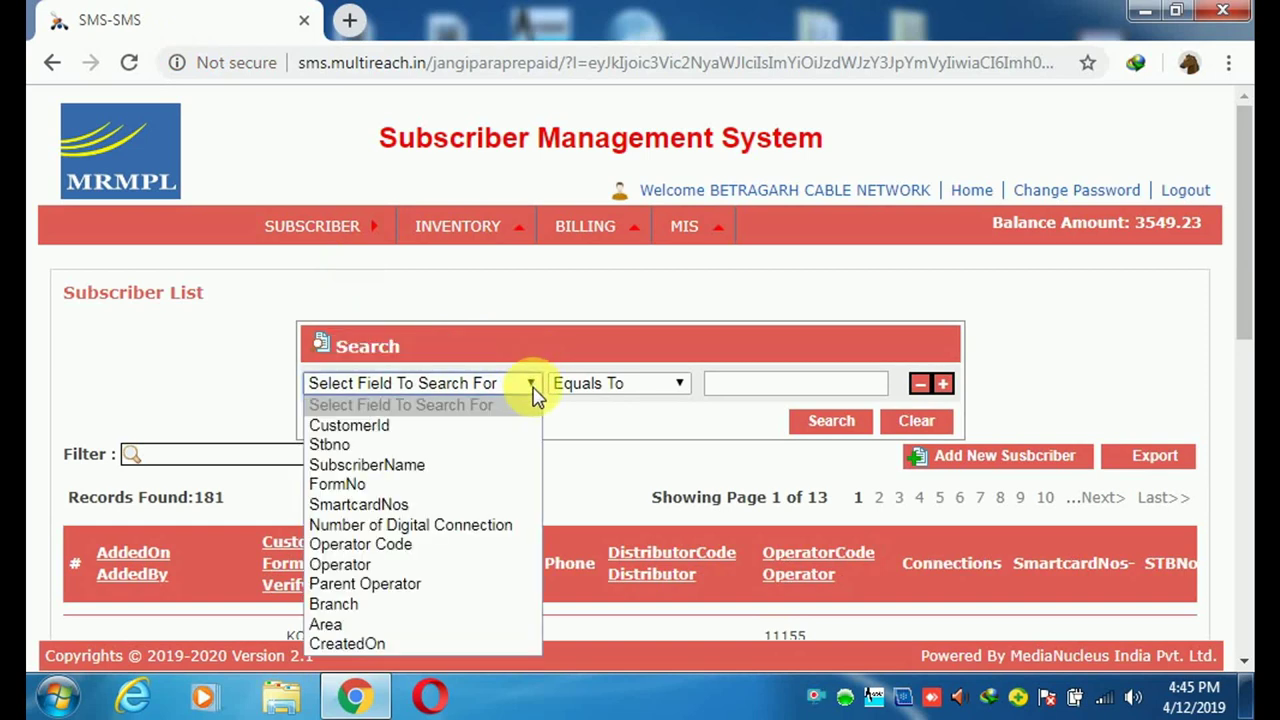
pyautogui.click(380, 445)
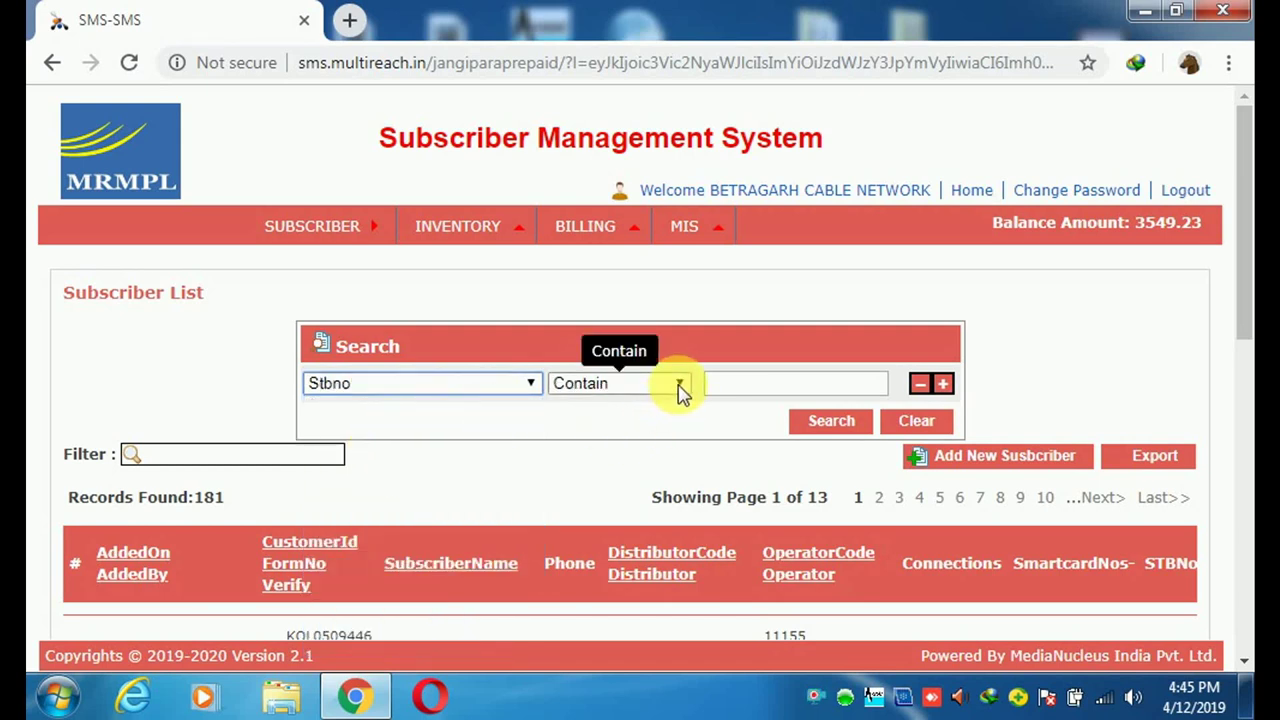
pyautogui.click(745, 385)
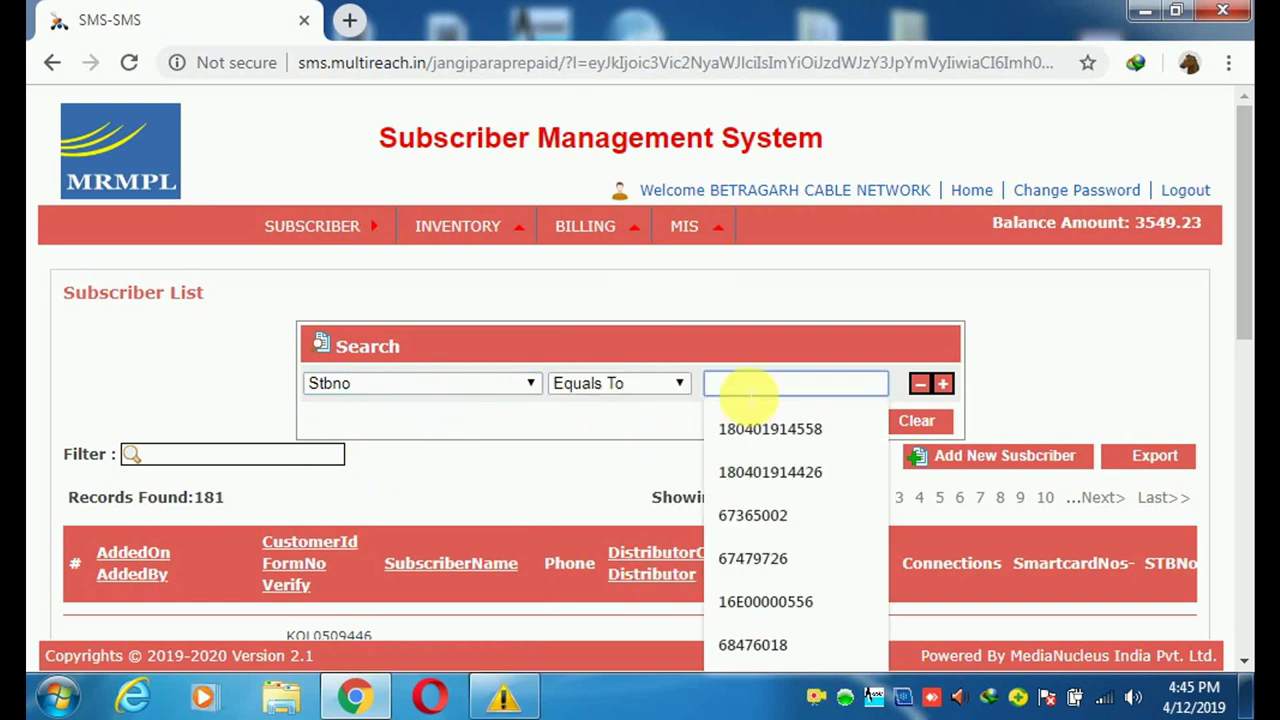
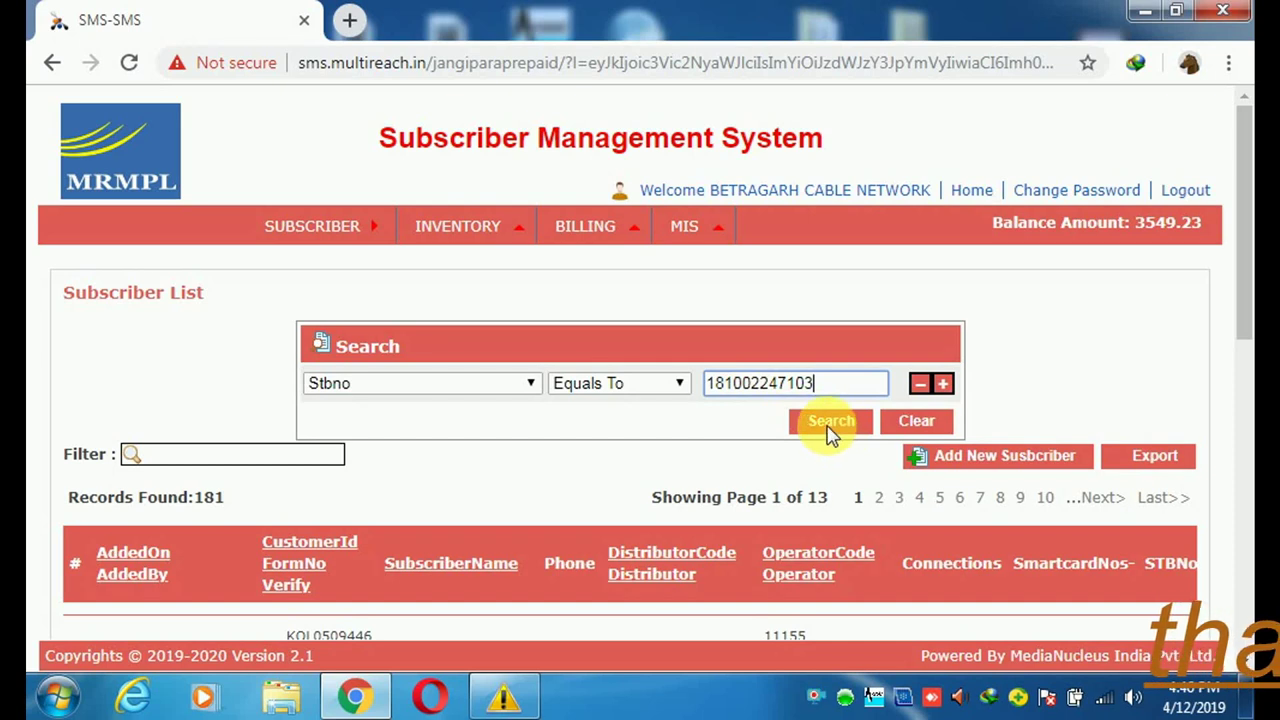
pyautogui.click(832, 428)
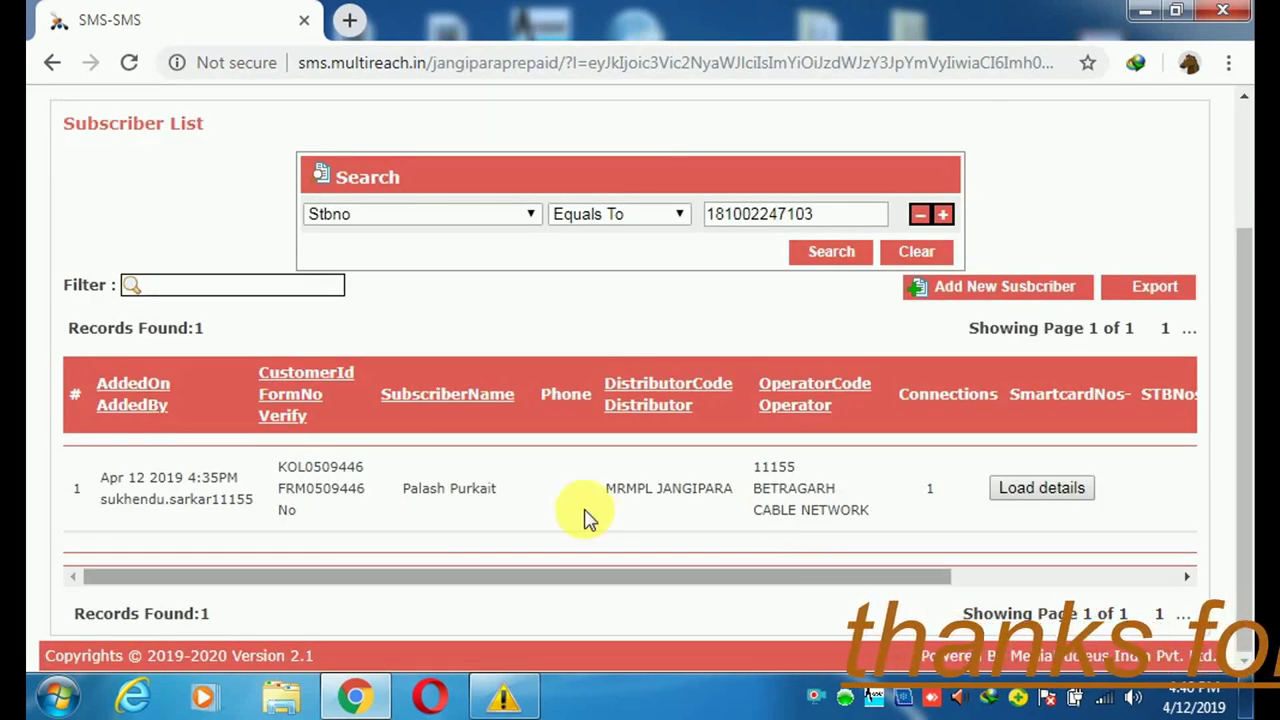
pyautogui.click(529, 521)
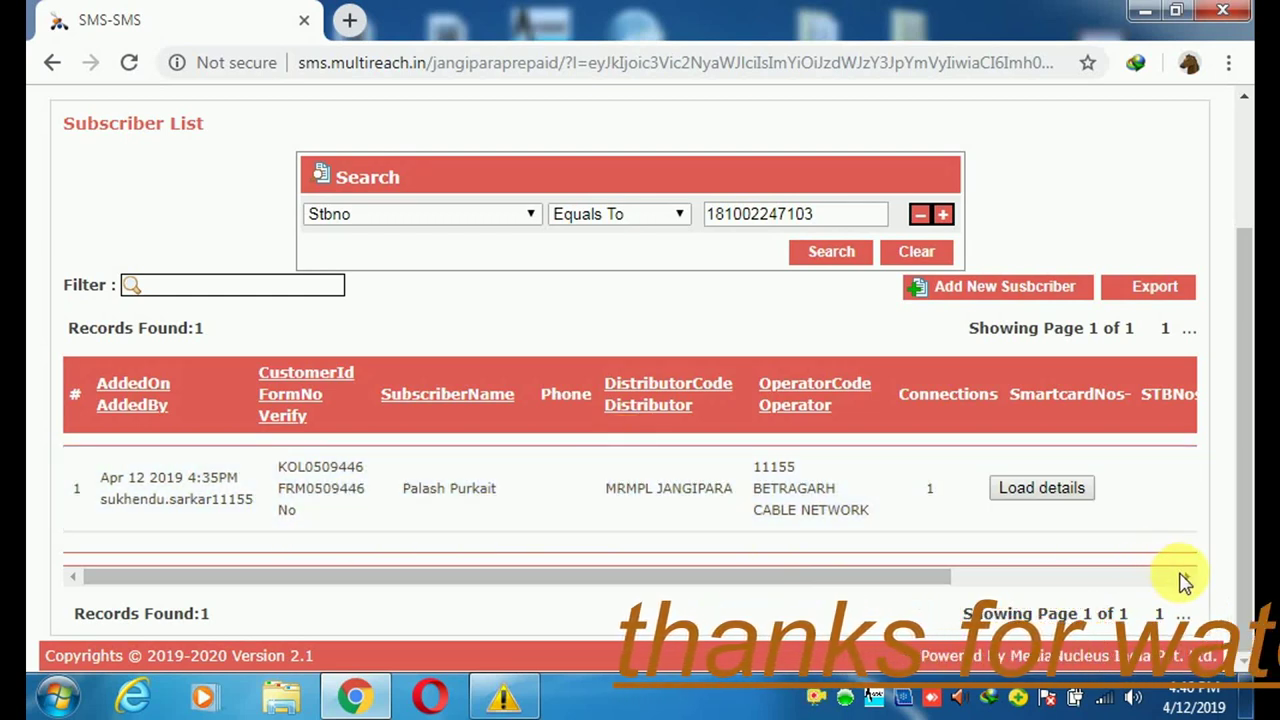
pyautogui.click(1188, 577)
pyautogui.click(1188, 577)
pyautogui.click(1188, 577)
pyautogui.click(1188, 577)
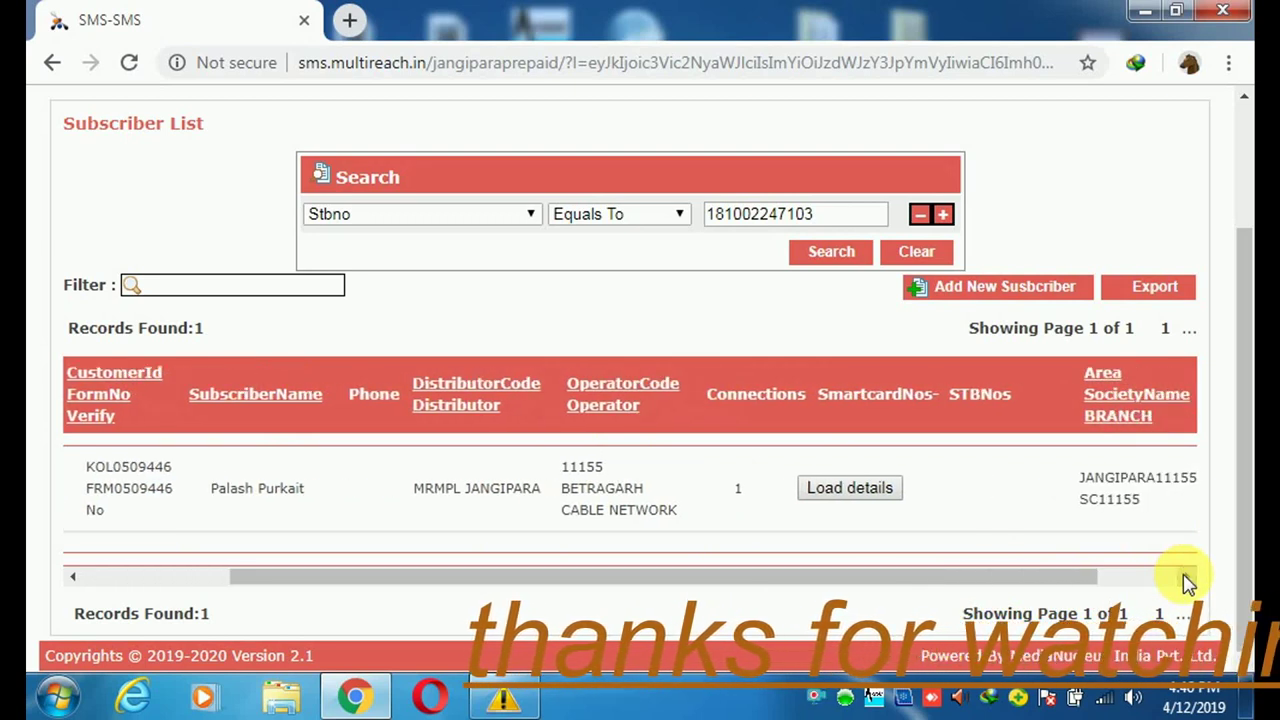
pyautogui.click(1188, 577)
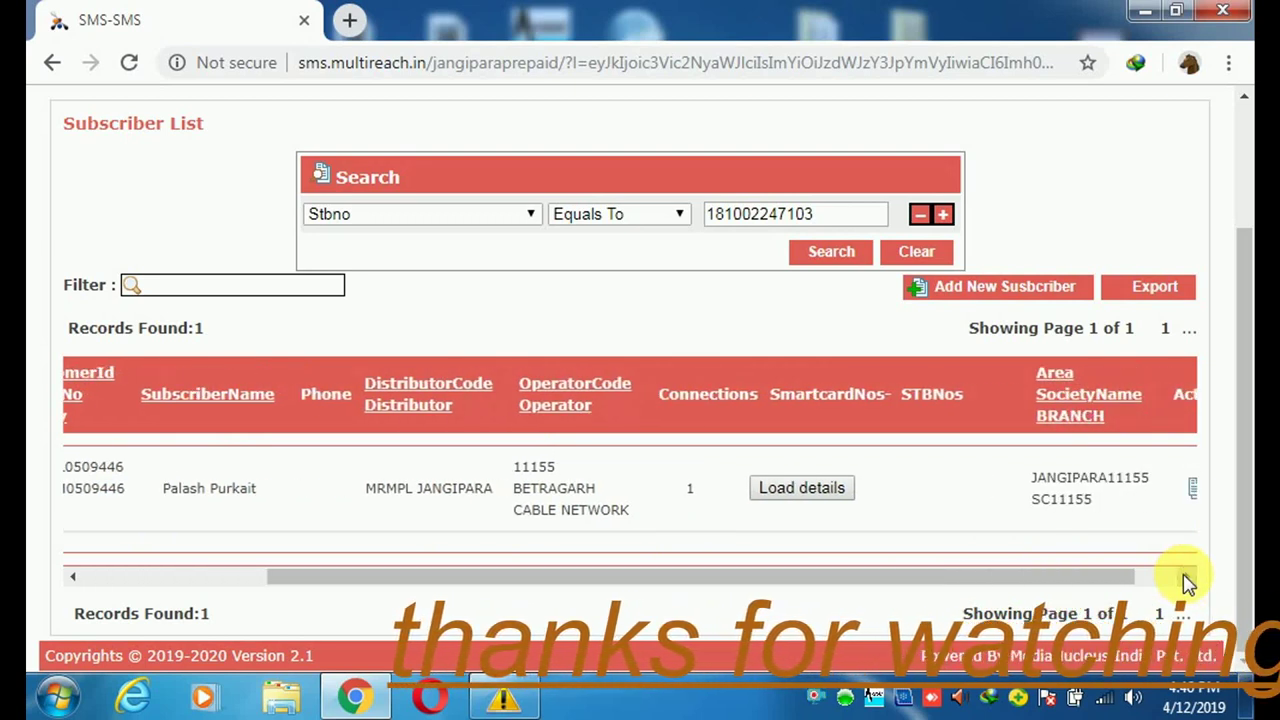
pyautogui.click(1188, 577)
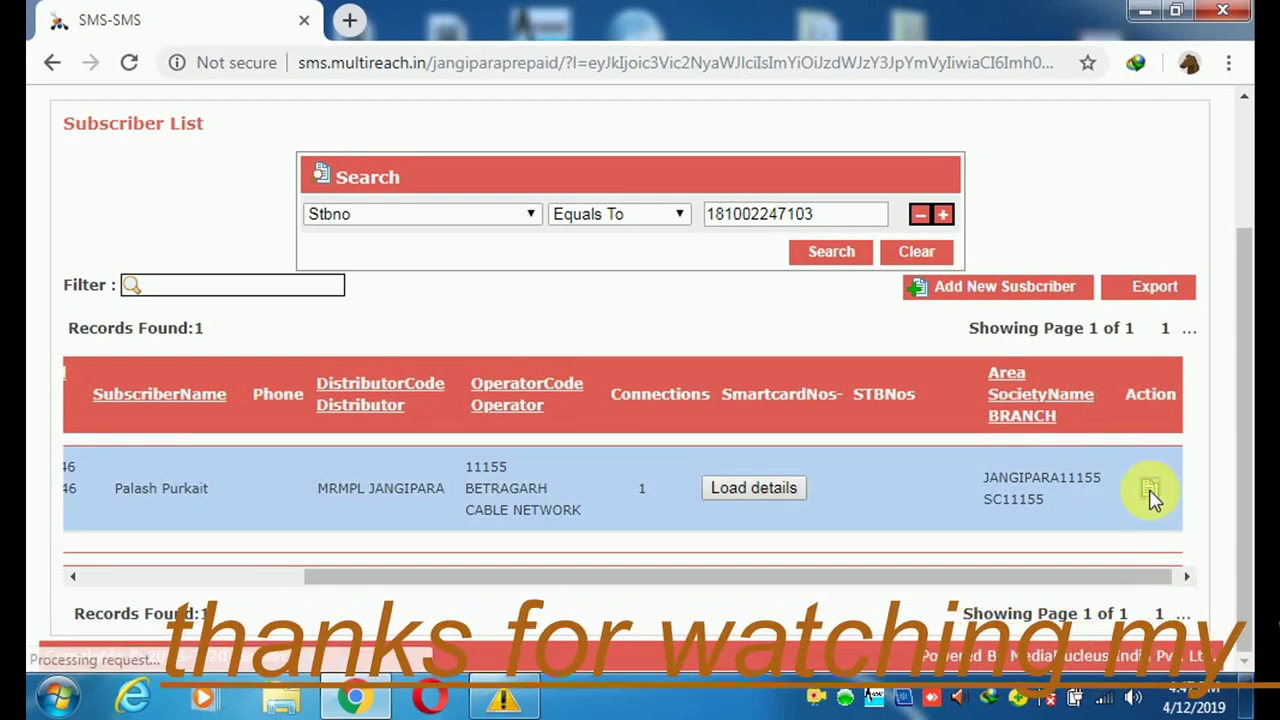
pyautogui.click(1150, 490)
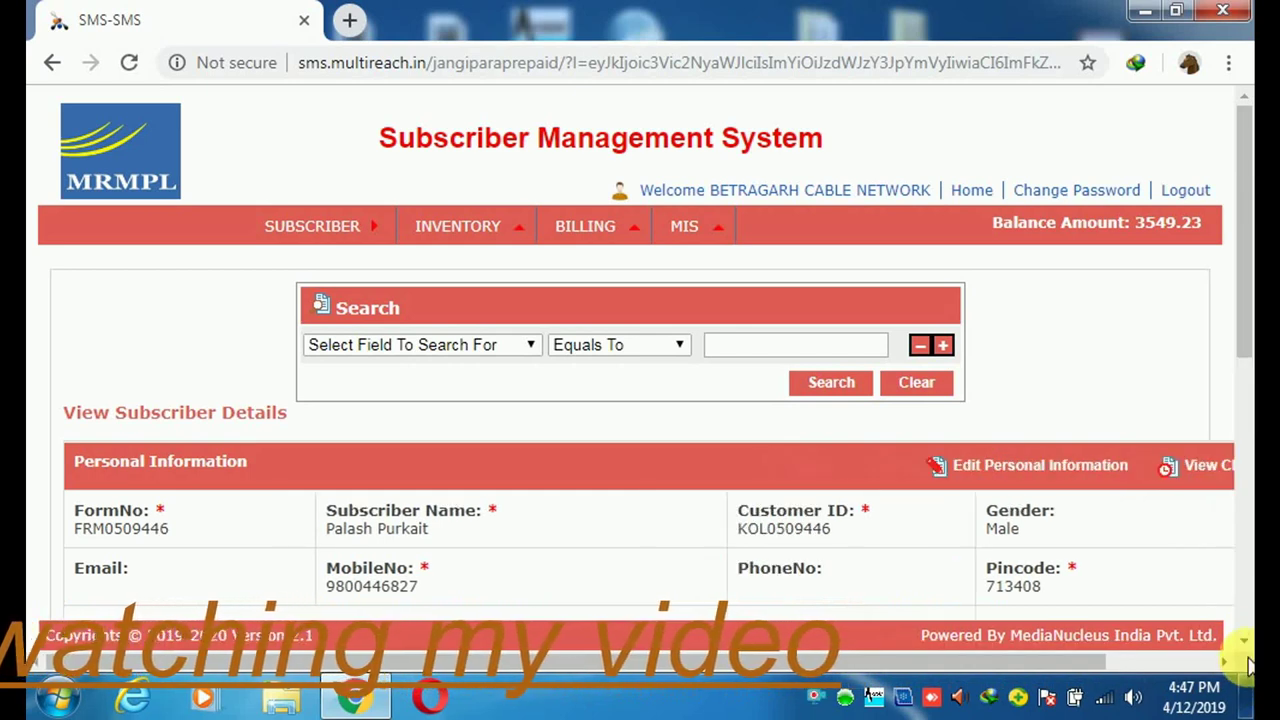
pyautogui.scroll(-3, 1247, 648)
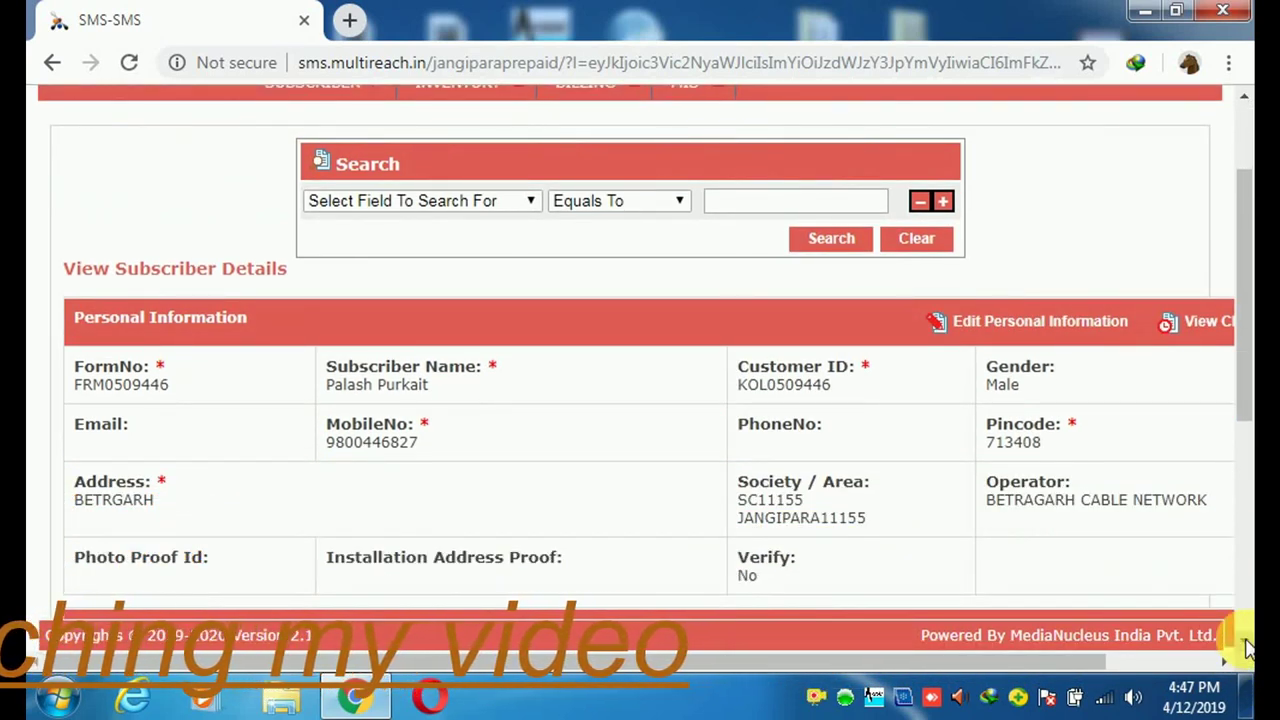
pyautogui.scroll(-8, 1247, 648)
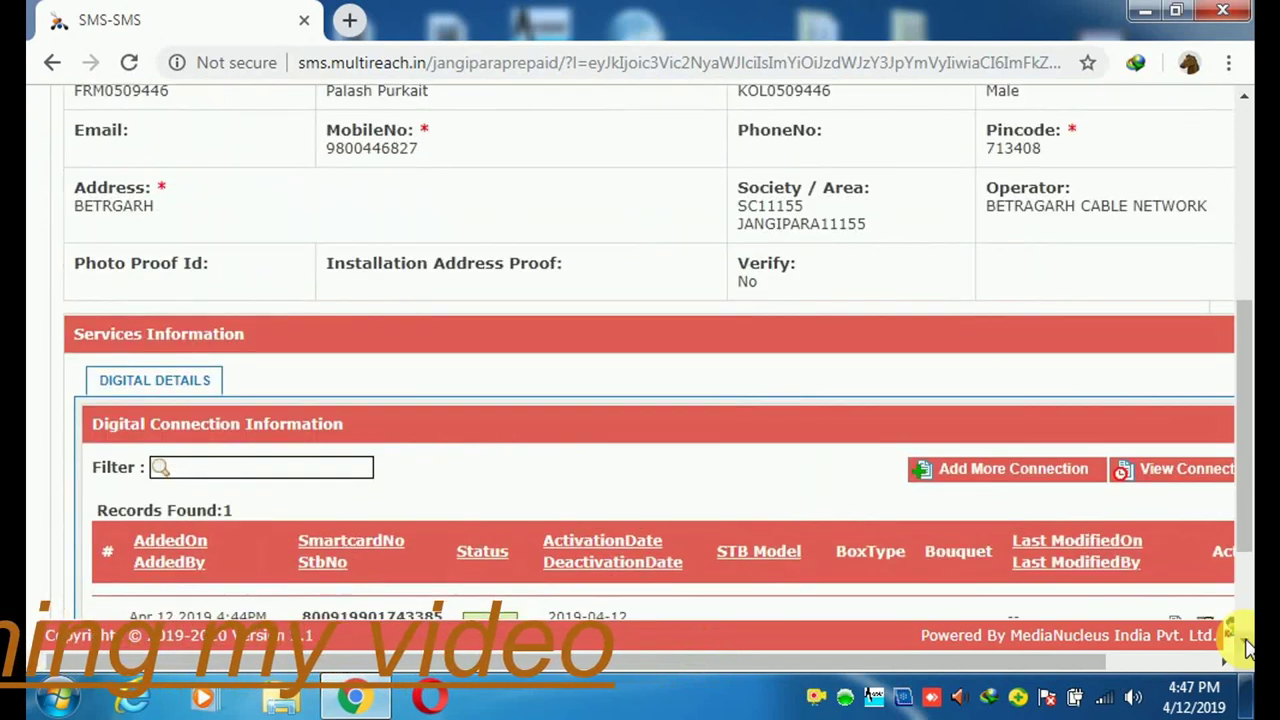